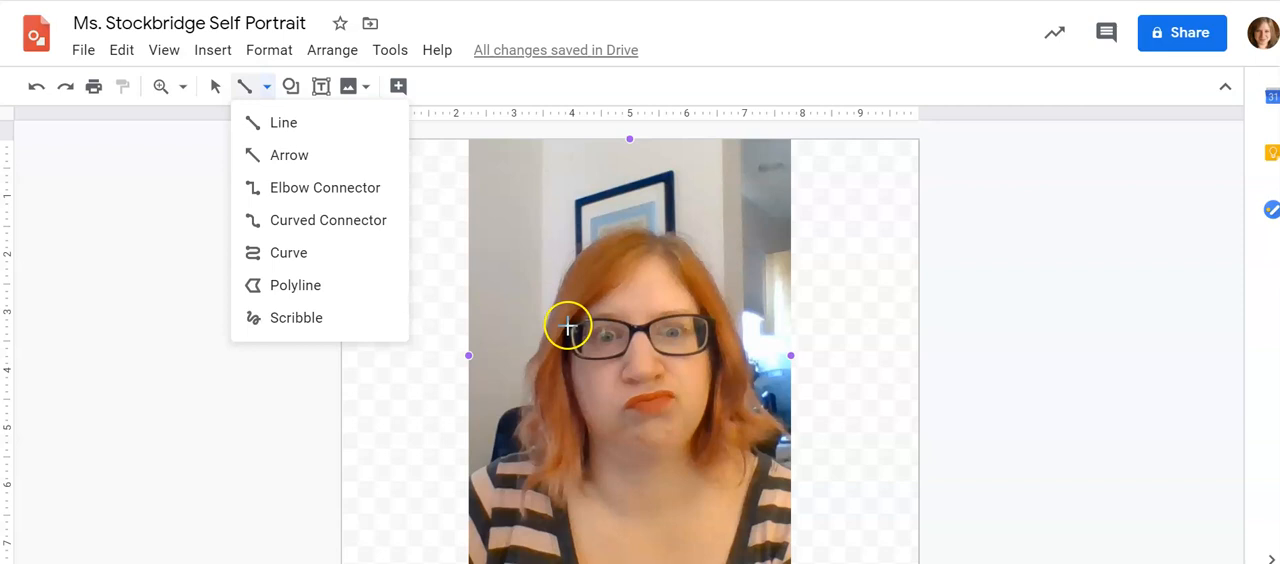
Try to trace the eyeglass frames over the photo with the Polyline tool, deleting the resulting line
{"action": "left_click", "coordinate": [276, 284]}
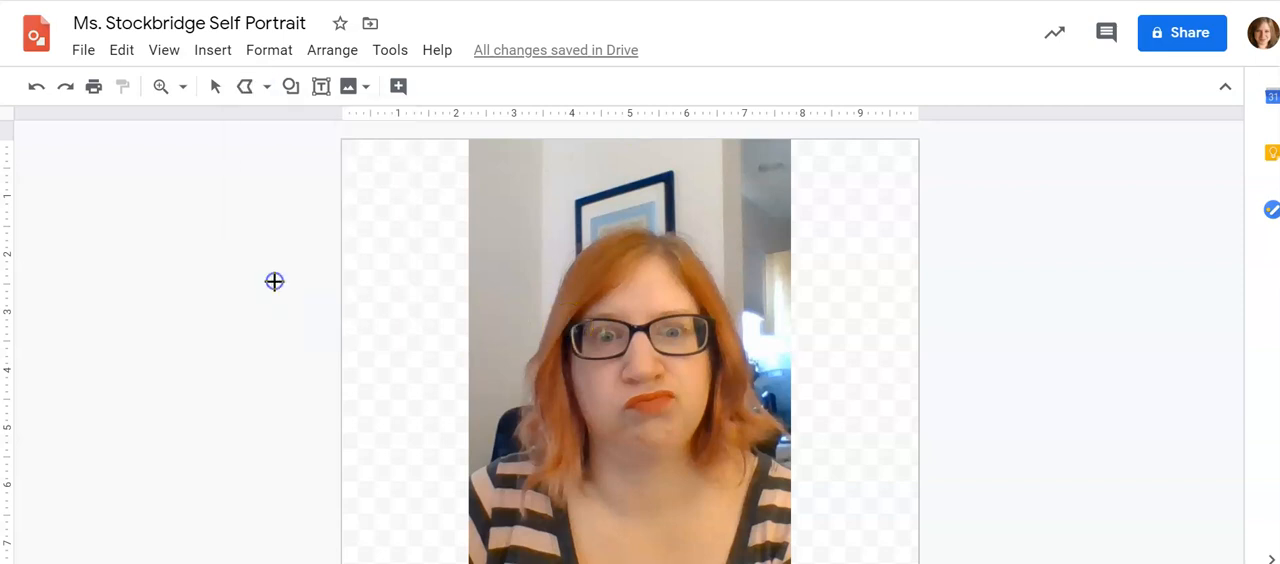
{"action": "left_click", "coordinate": [568, 324]}
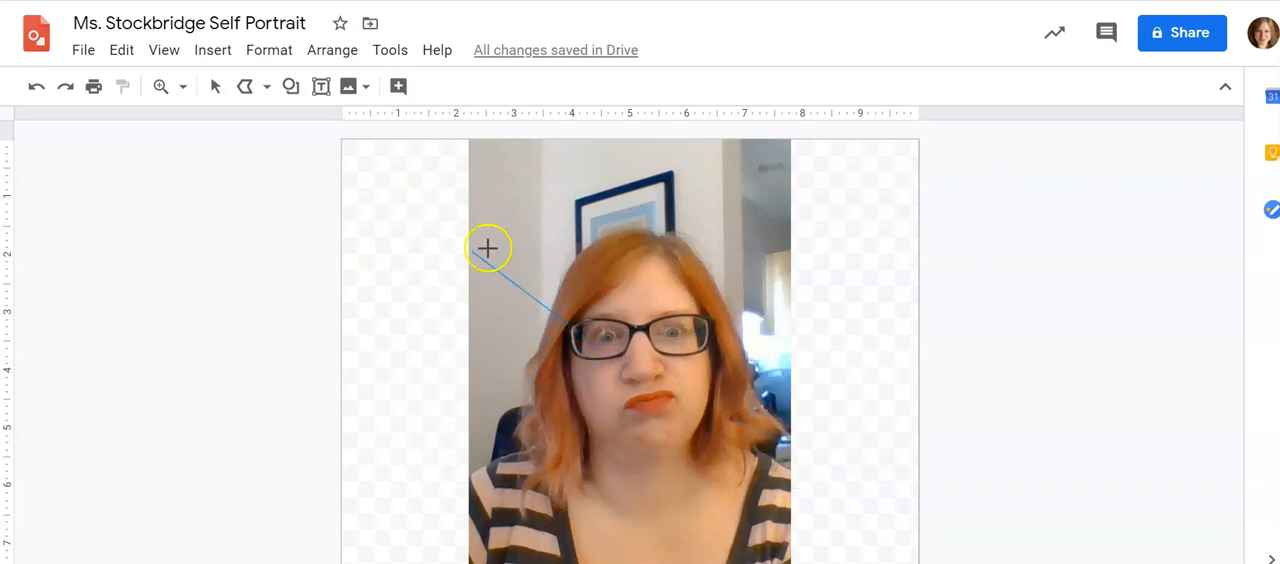
{"action": "left_click", "coordinate": [590, 316]}
{"action": "left_click", "coordinate": [634, 322]}
{"action": "left_click", "coordinate": [660, 314]}
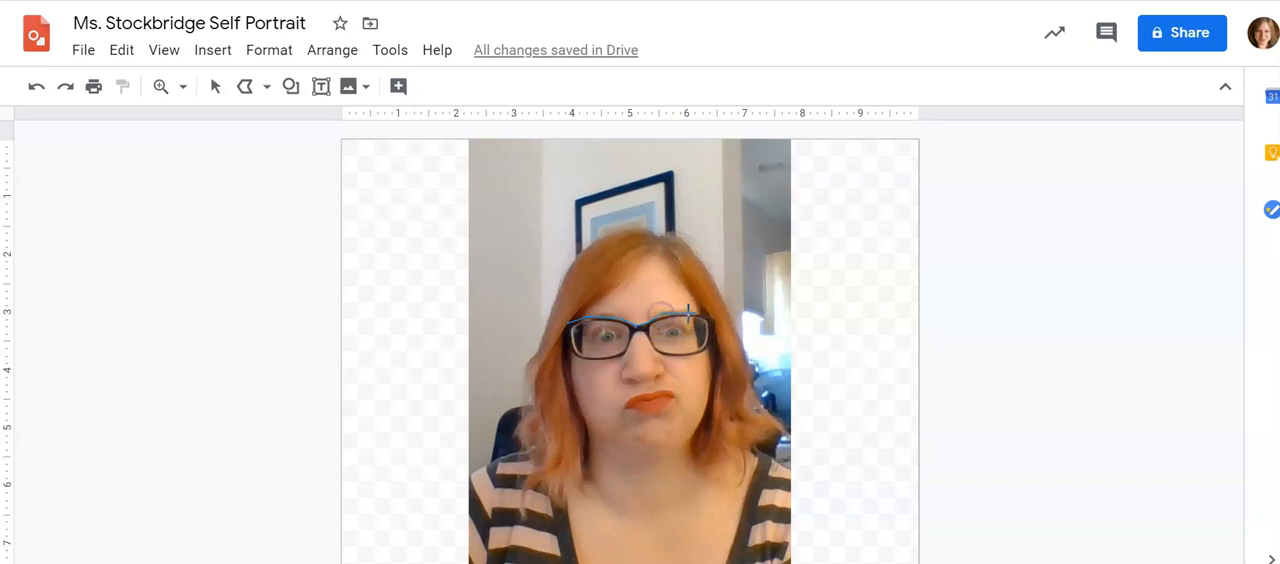
{"action": "left_click", "coordinate": [708, 317]}
{"action": "left_click", "coordinate": [706, 346]}
{"action": "double_click", "coordinate": [633, 339]}
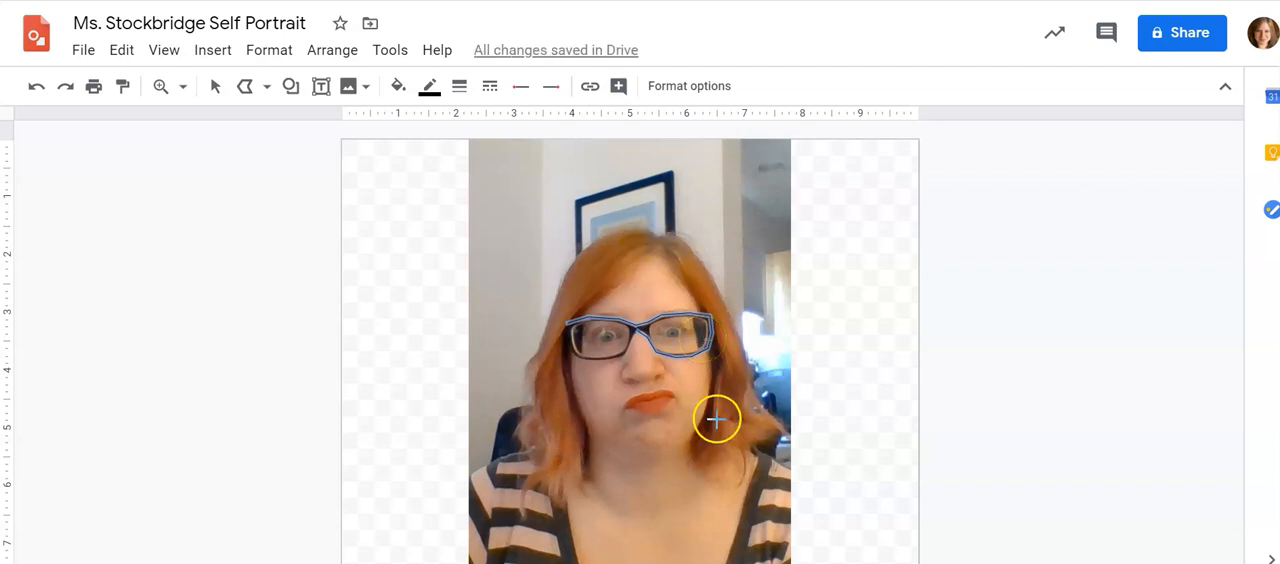
{"action": "key", "text": "Delete"}
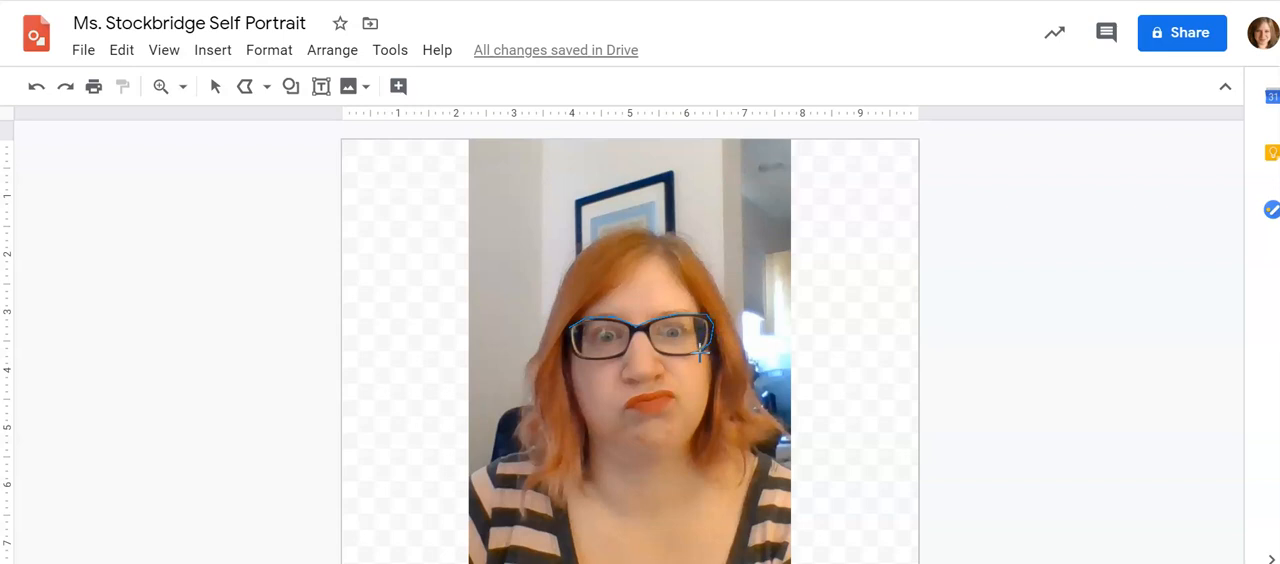
Trace around both lenses and the bridge of the glasses as one closed polyline shape
{"action": "left_click", "coordinate": [666, 350]}
{"action": "left_click", "coordinate": [657, 346]}
{"action": "left_click", "coordinate": [570, 347]}
{"action": "left_click", "coordinate": [569, 326]}
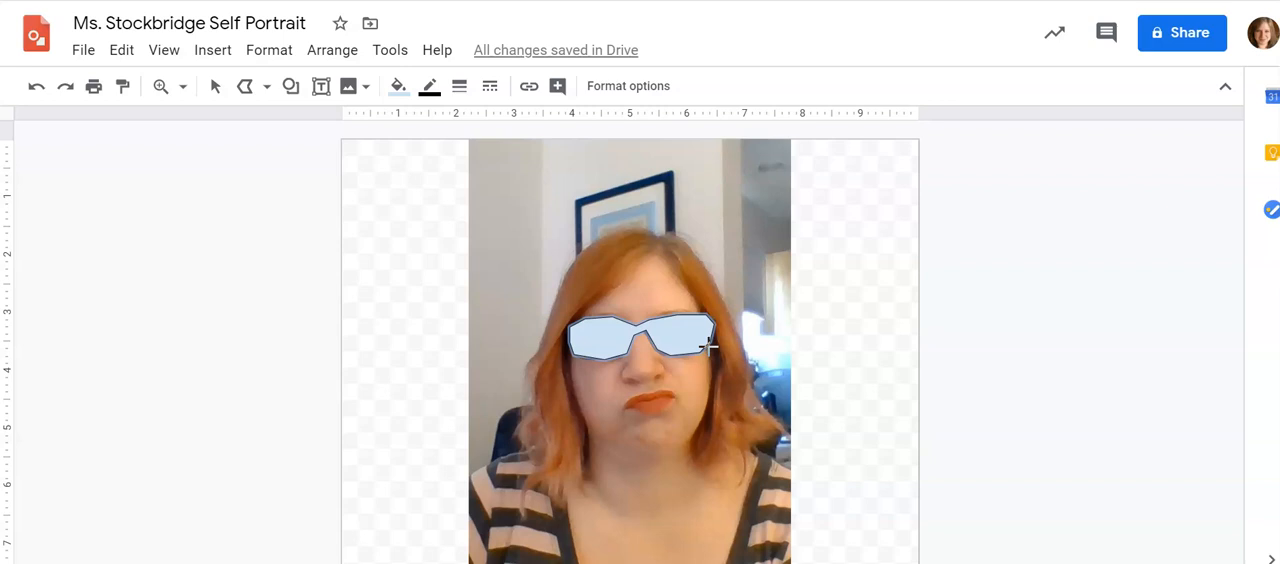
Set the border colour of the glasses shape to dark purple
{"action": "left_click", "coordinate": [400, 88]}
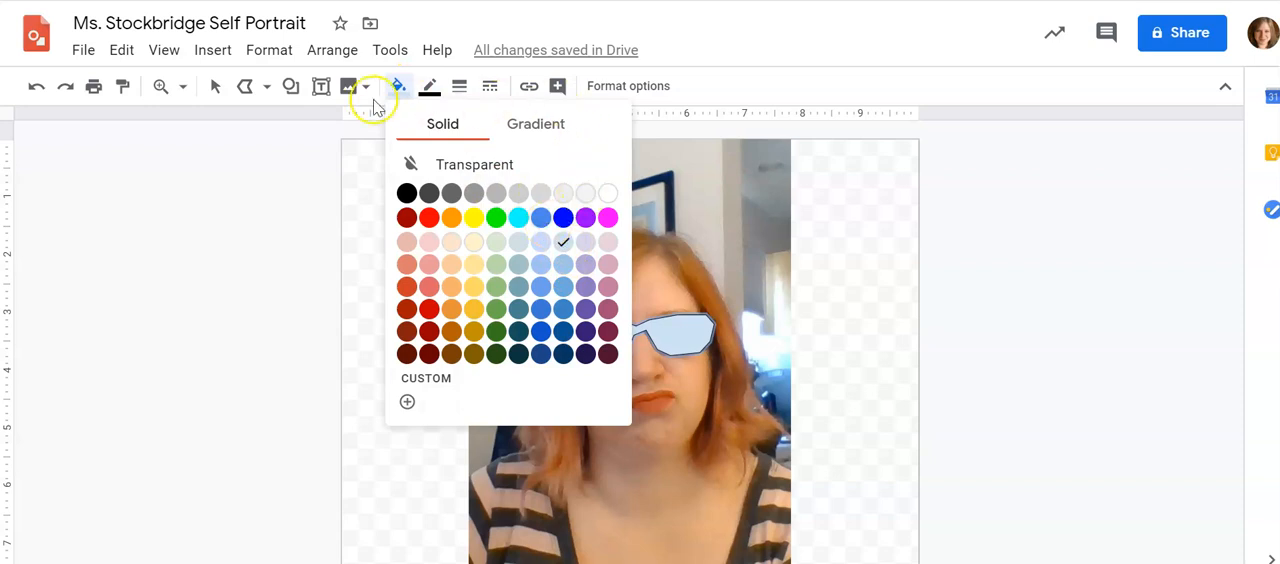
{"action": "left_click", "coordinate": [428, 90]}
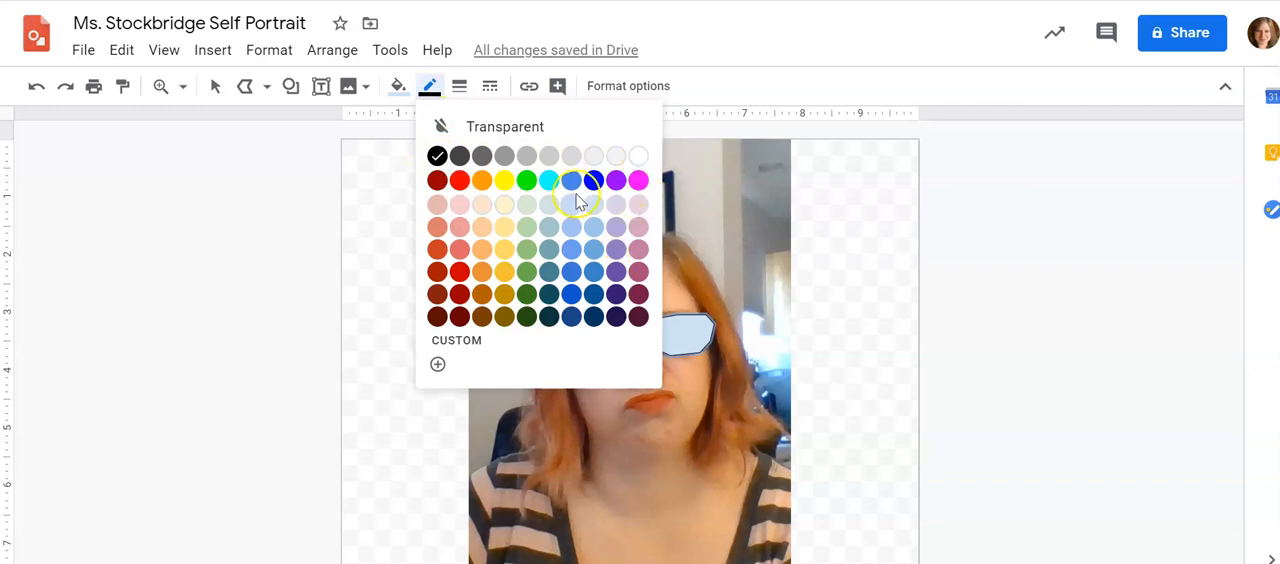
{"action": "left_click", "coordinate": [609, 296]}
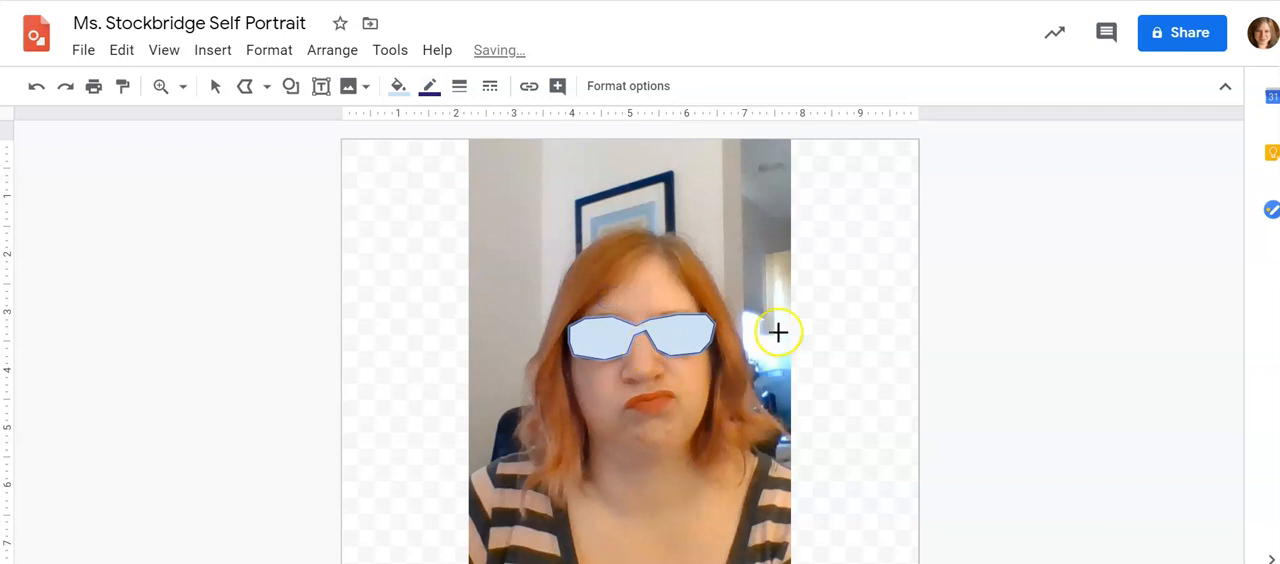
Try to trace the whole head of hair as a single closed outline with the Scribble tool
{"action": "left_click", "coordinate": [266, 86]}
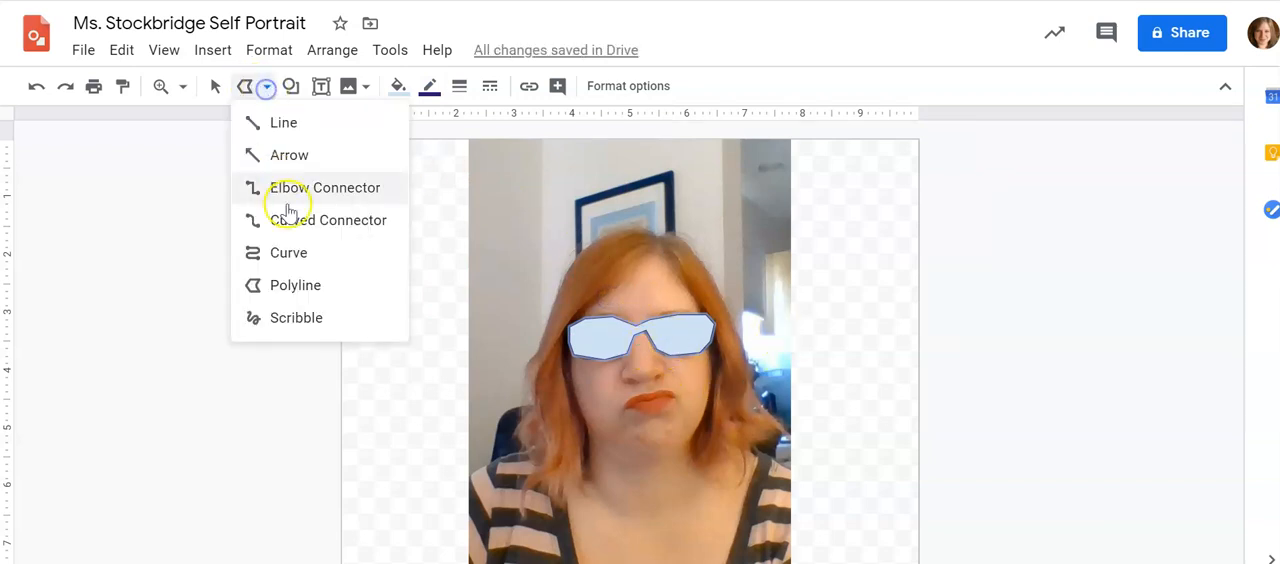
{"action": "left_click", "coordinate": [303, 317]}
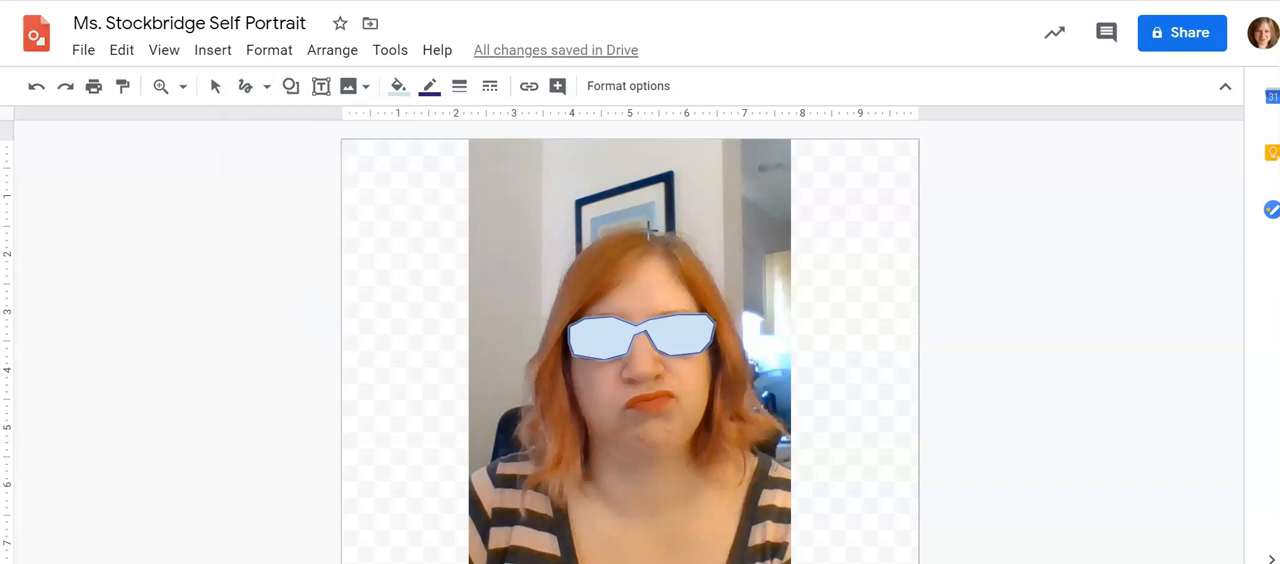
{"action": "mouse_move", "coordinate": [656, 236]}
{"action": "left_mouse_down"}
{"action": "mouse_move", "coordinate": [590, 238]}
{"action": "mouse_move", "coordinate": [566, 270]}
{"action": "mouse_move", "coordinate": [525, 375]}
{"action": "mouse_move", "coordinate": [534, 405]}
{"action": "mouse_move", "coordinate": [516, 446]}
{"action": "mouse_move", "coordinate": [534, 468]}
{"action": "mouse_move", "coordinate": [525, 516]}
{"action": "left_mouse_up"}
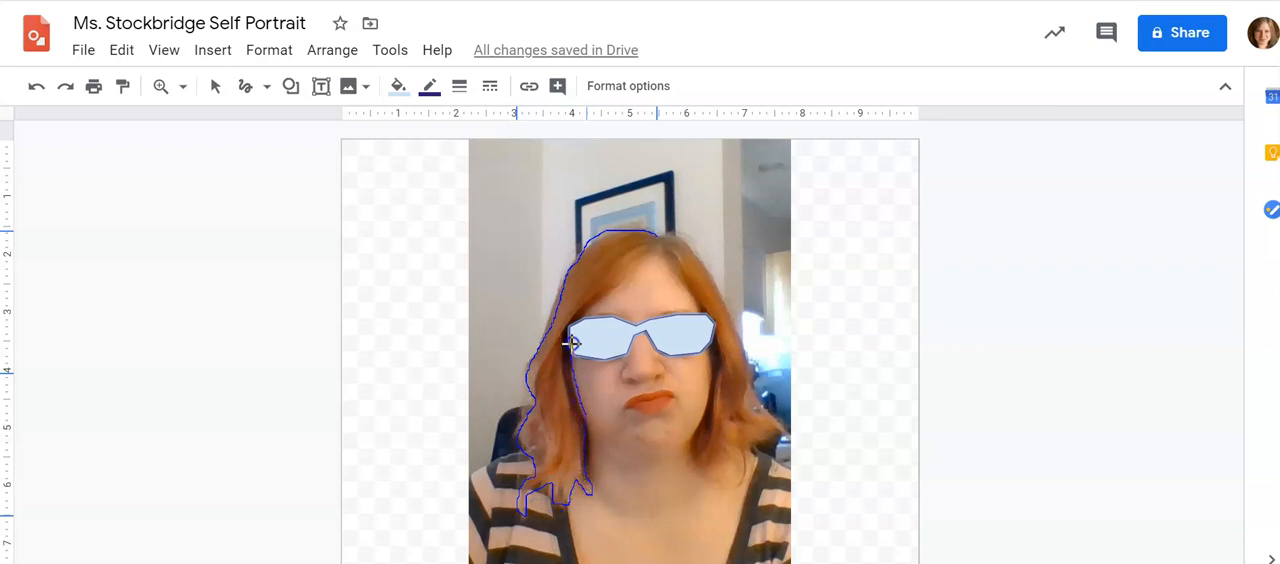
{"action": "mouse_move", "coordinate": [567, 322]}
{"action": "left_mouse_down"}
{"action": "mouse_move", "coordinate": [633, 282]}
{"action": "mouse_move", "coordinate": [661, 245]}
{"action": "mouse_move", "coordinate": [717, 358]}
{"action": "left_mouse_up"}
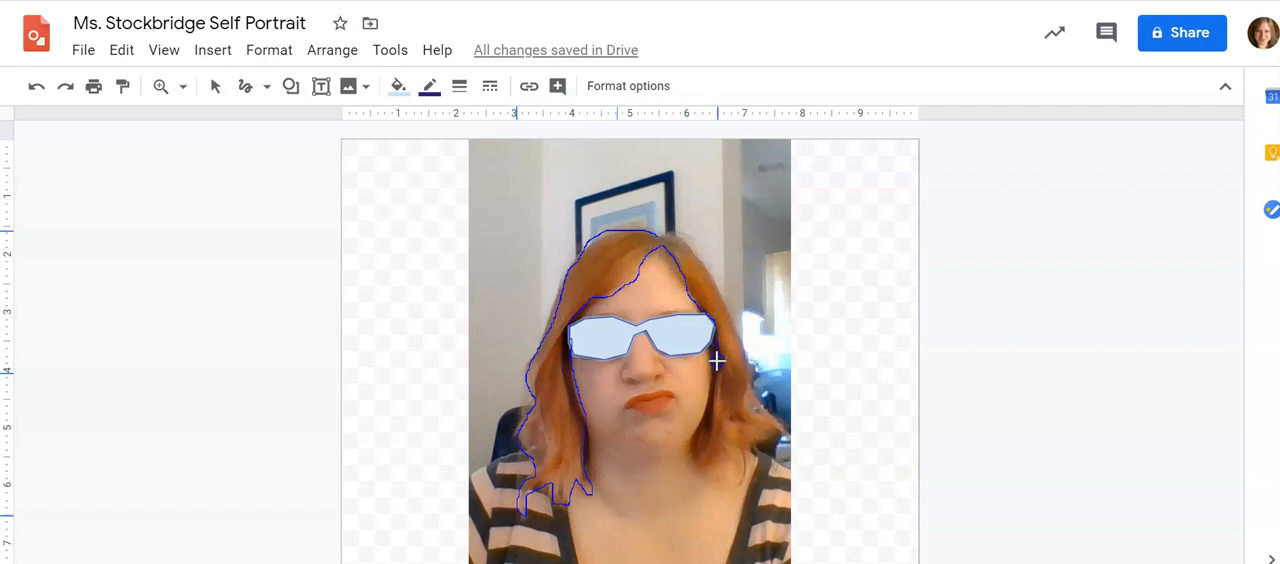
{"action": "left_click_drag", "start_coordinate": [708, 397], "coordinate": [705, 418]}
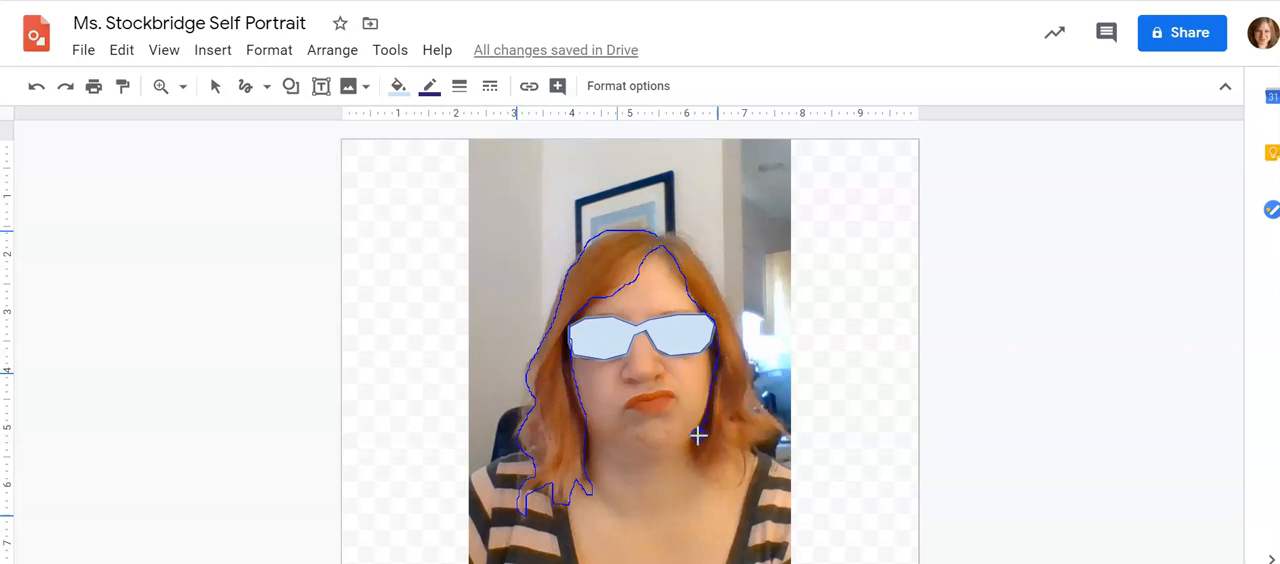
{"action": "mouse_move", "coordinate": [707, 476]}
{"action": "left_mouse_down"}
{"action": "mouse_move", "coordinate": [737, 461]}
{"action": "mouse_move", "coordinate": [740, 491]}
{"action": "mouse_move", "coordinate": [784, 425]}
{"action": "left_mouse_up"}
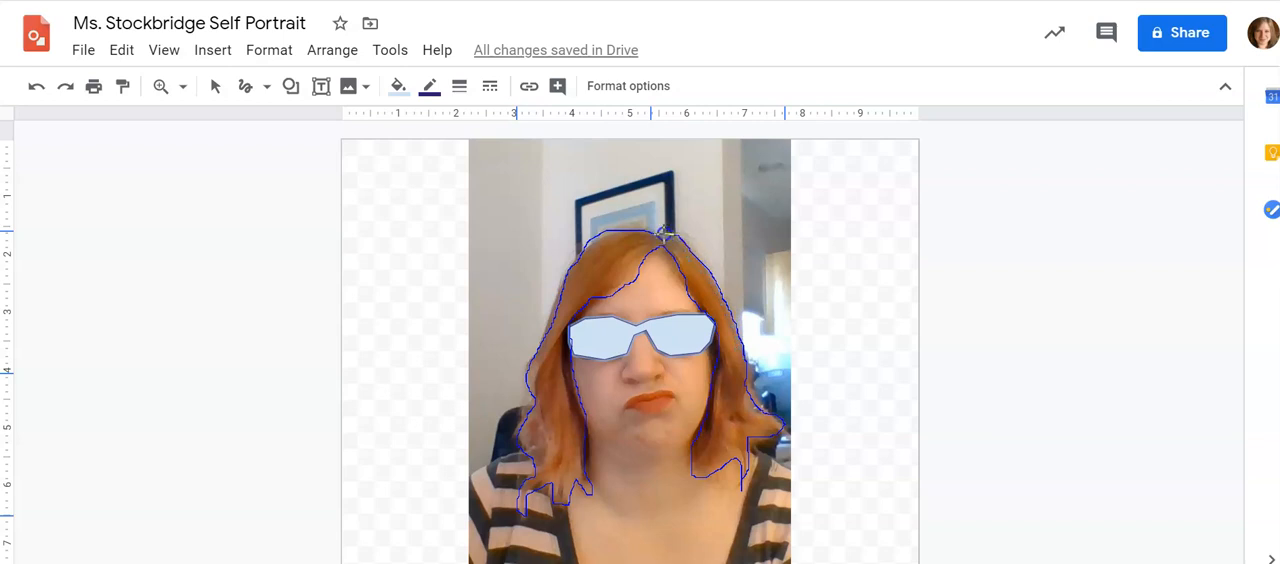
{"action": "left_click", "coordinate": [655, 235]}
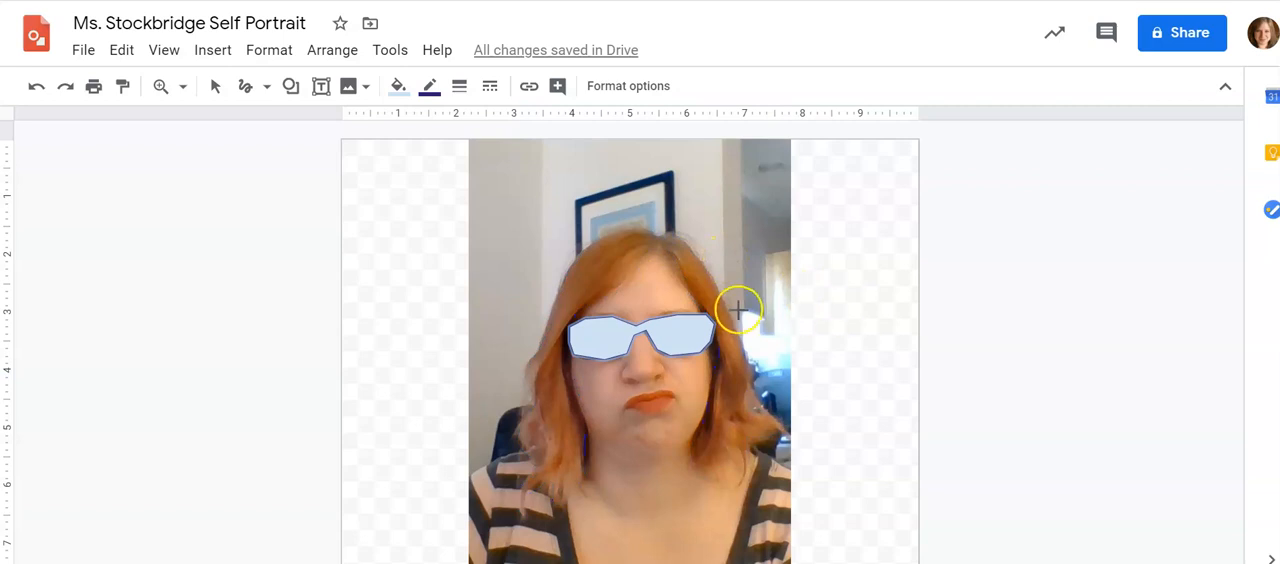
Undo the last change and apply a dark purple border colour to the glasses shape again
{"action": "key", "text": "ctrl+z"}
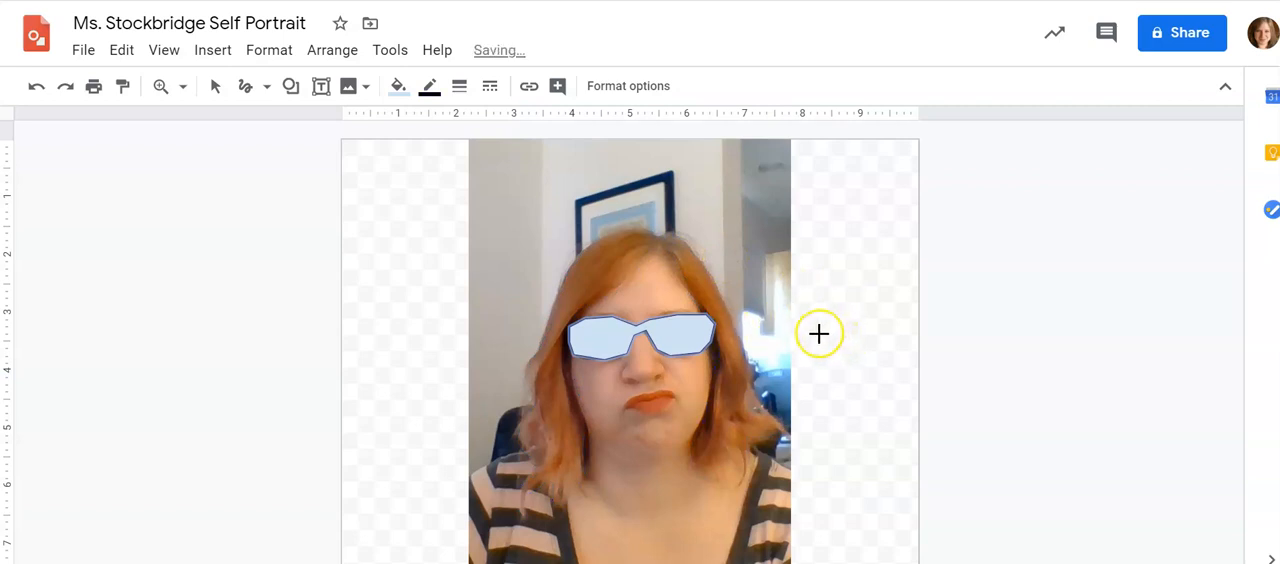
{"action": "left_click", "coordinate": [429, 86]}
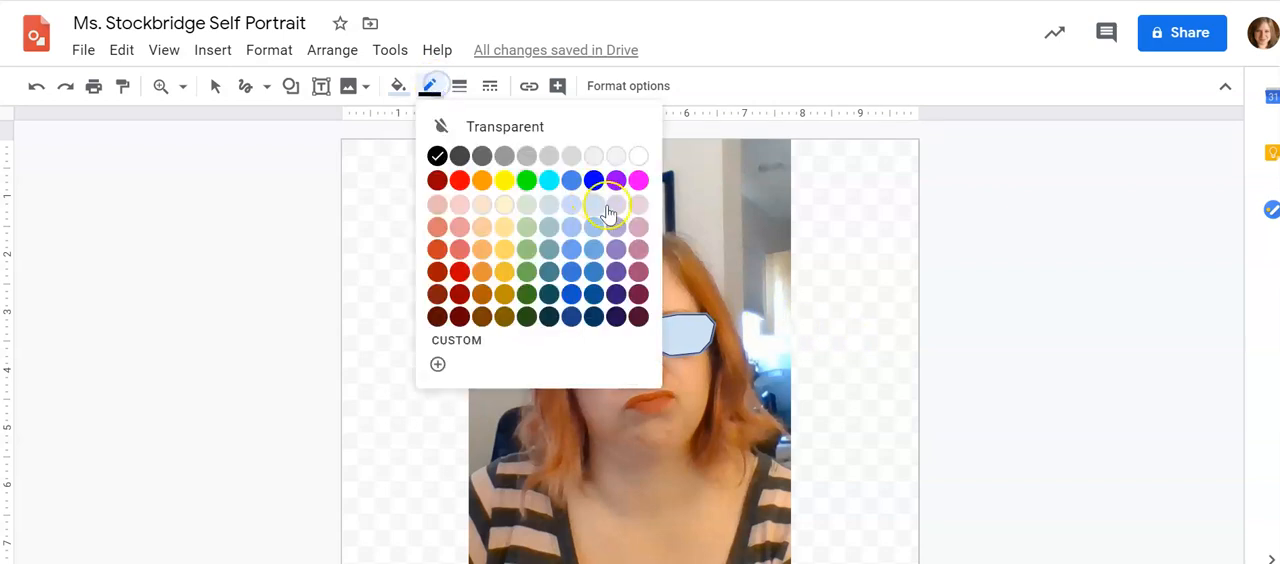
{"action": "left_click", "coordinate": [616, 296]}
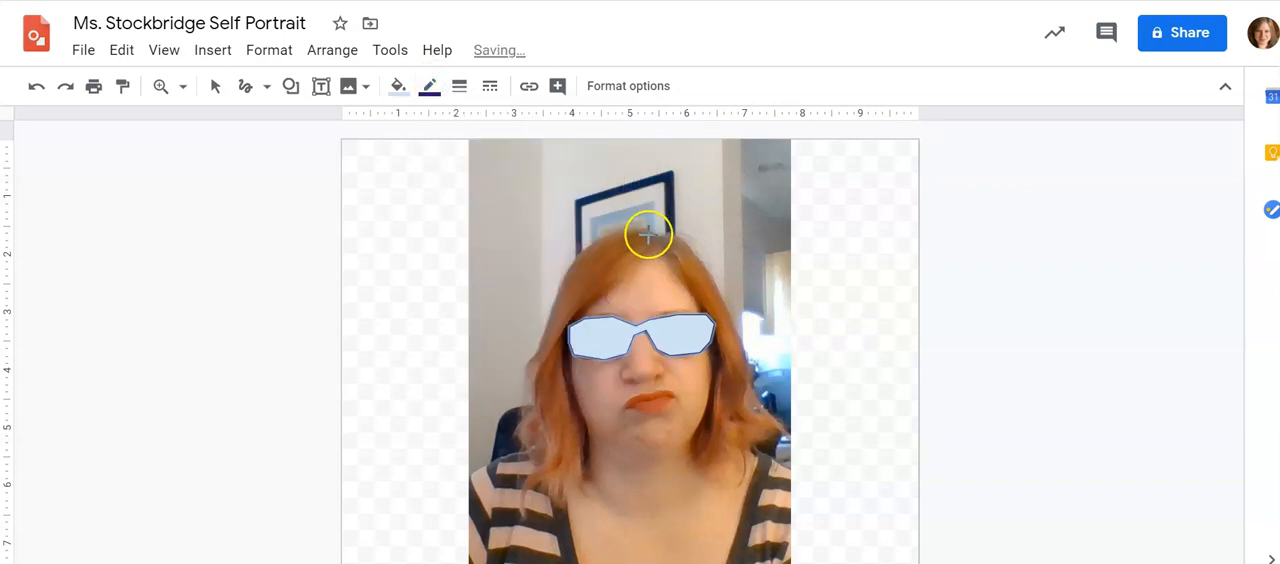
Trace the hair with the Scribble tool as two separate closed outlines, one for each side of the parting
{"action": "mouse_move", "coordinate": [652, 235]}
{"action": "left_mouse_down"}
{"action": "mouse_move", "coordinate": [612, 227]}
{"action": "mouse_move", "coordinate": [554, 299]}
{"action": "mouse_move", "coordinate": [515, 436]}
{"action": "mouse_move", "coordinate": [534, 469]}
{"action": "mouse_move", "coordinate": [523, 515]}
{"action": "mouse_move", "coordinate": [544, 486]}
{"action": "mouse_move", "coordinate": [558, 512]}
{"action": "mouse_move", "coordinate": [575, 484]}
{"action": "mouse_move", "coordinate": [585, 491]}
{"action": "mouse_move", "coordinate": [572, 385]}
{"action": "left_mouse_up"}
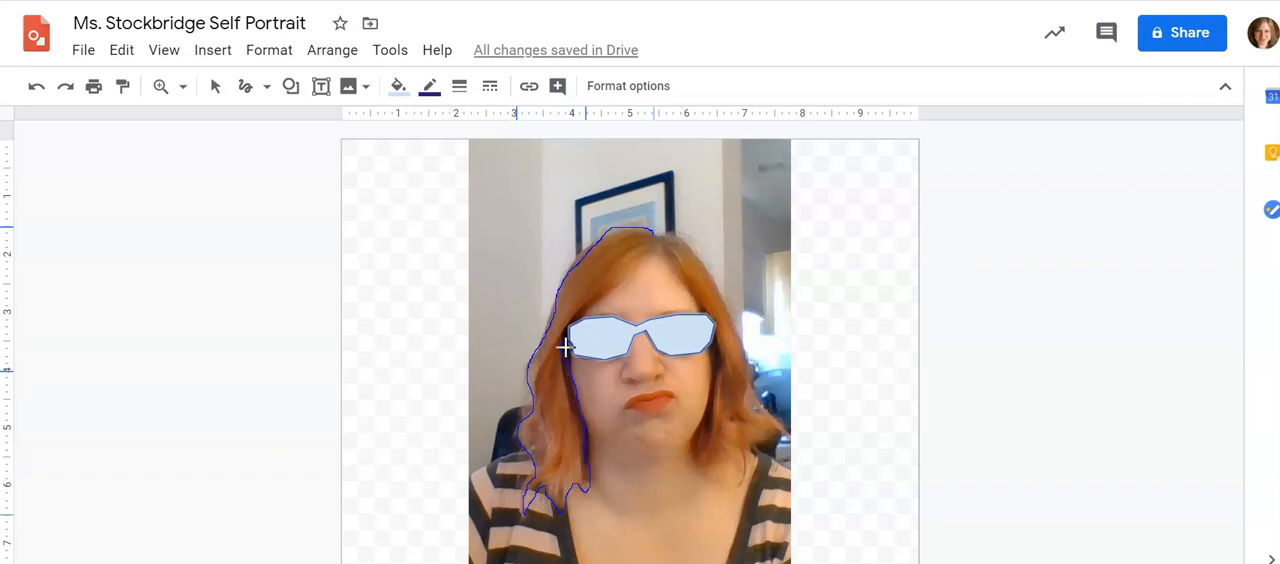
{"action": "left_click_drag", "start_coordinate": [565, 330], "coordinate": [657, 238]}
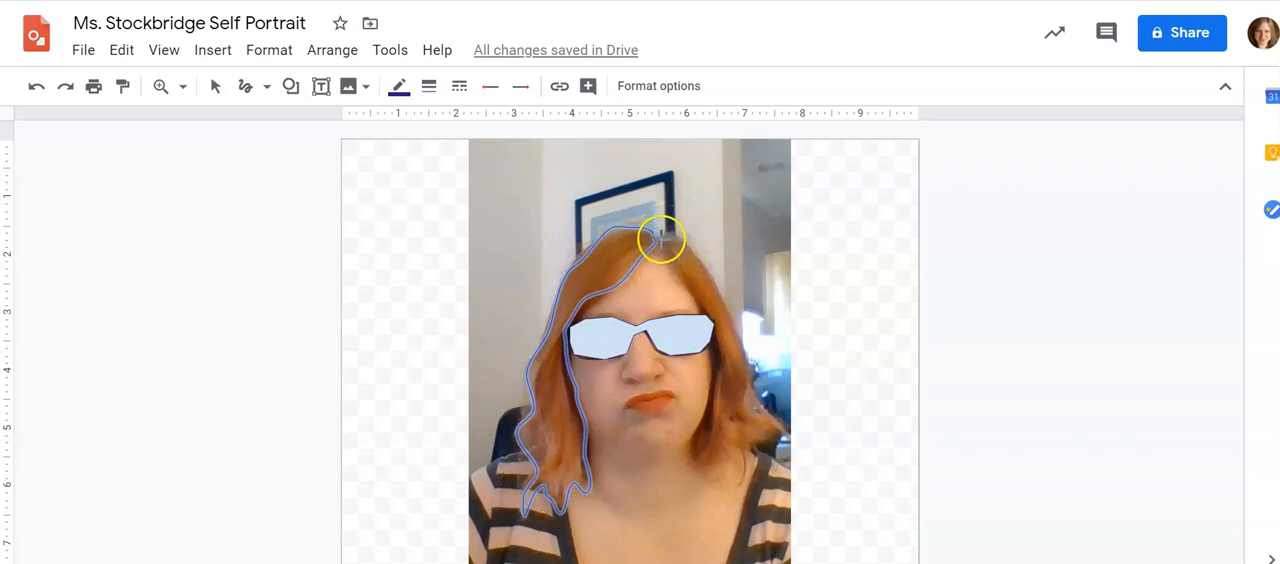
{"action": "mouse_move", "coordinate": [657, 245]}
{"action": "left_mouse_down"}
{"action": "mouse_move", "coordinate": [713, 325]}
{"action": "mouse_move", "coordinate": [696, 468]}
{"action": "mouse_move", "coordinate": [712, 485]}
{"action": "mouse_move", "coordinate": [733, 464]}
{"action": "mouse_move", "coordinate": [743, 488]}
{"action": "mouse_move", "coordinate": [744, 460]}
{"action": "left_mouse_up"}
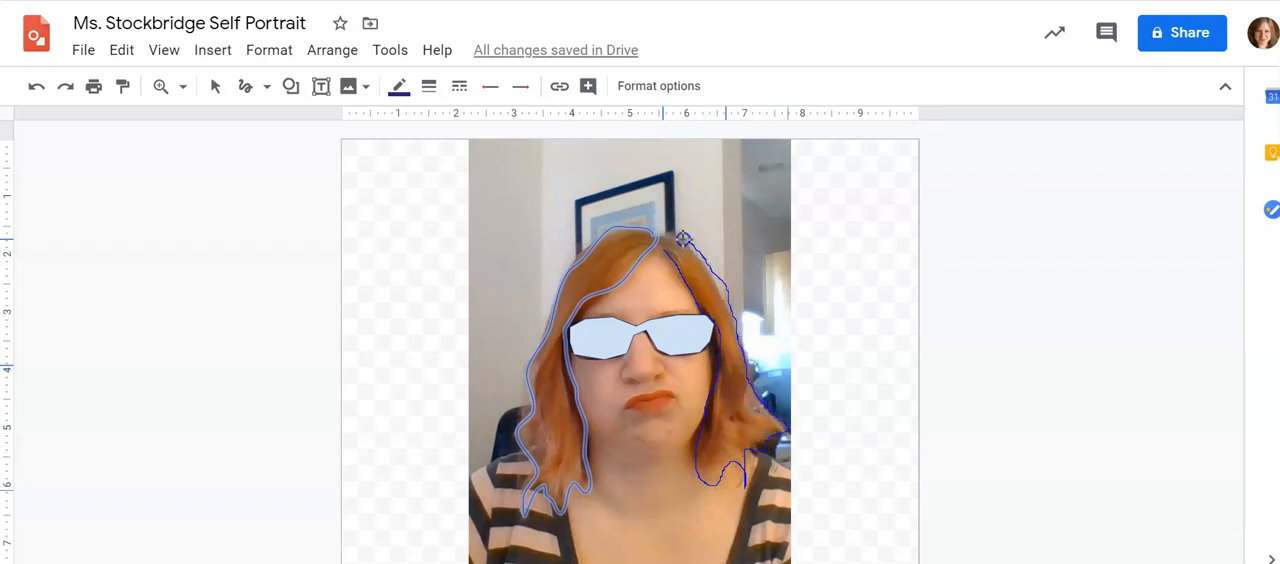
{"action": "left_click_drag", "start_coordinate": [661, 247], "coordinate": [663, 247]}
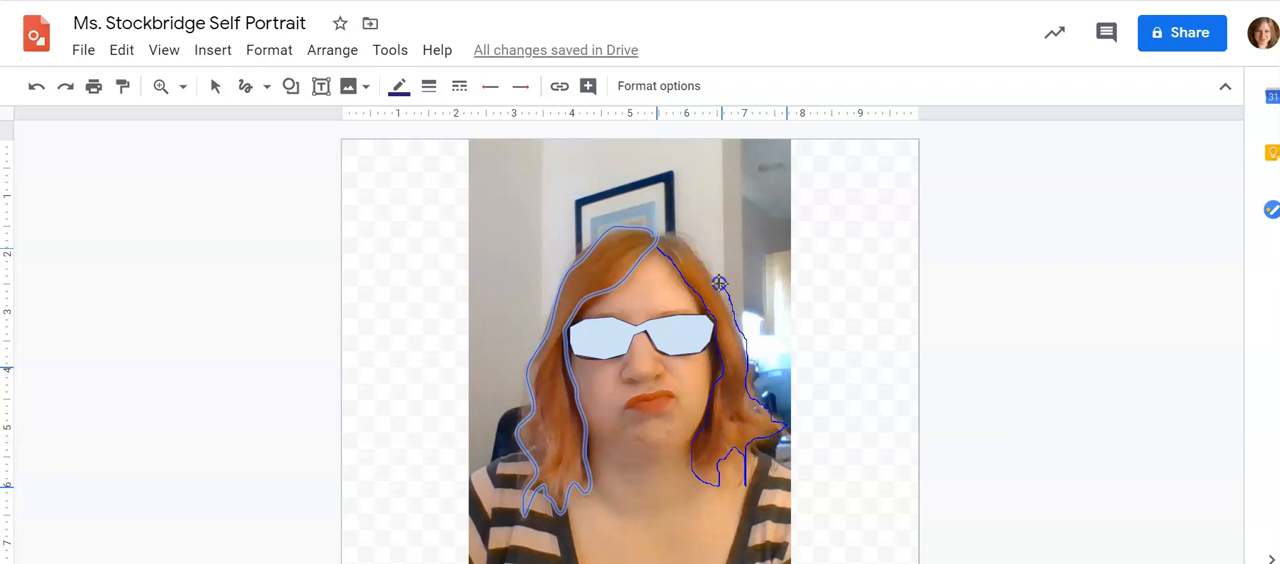
{"action": "left_click", "coordinate": [662, 230]}
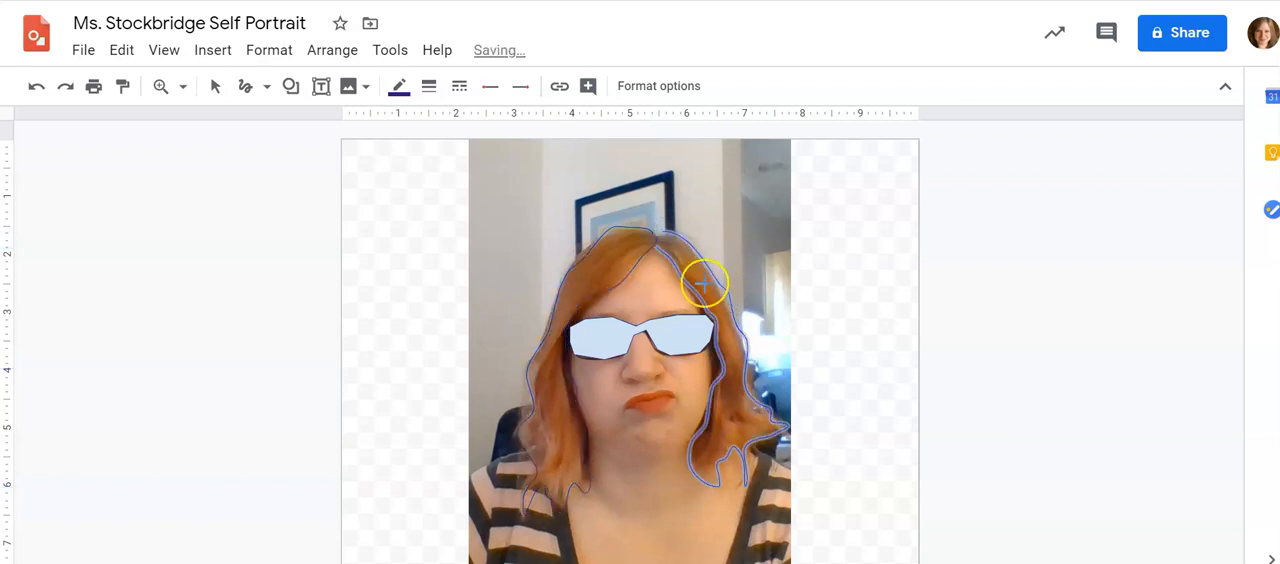
Scribble the jawline between the two sides of the hair and the cheek edge up to the glasses, redrawing the cheek line once
{"action": "left_click", "coordinate": [686, 445]}
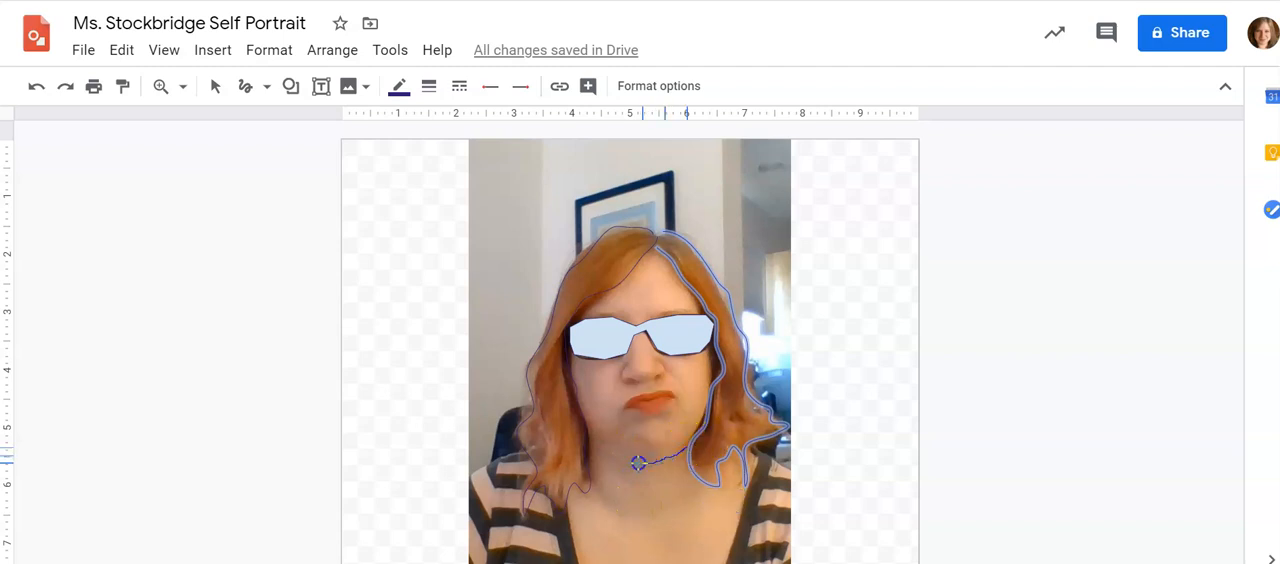
{"action": "double_click", "coordinate": [573, 407]}
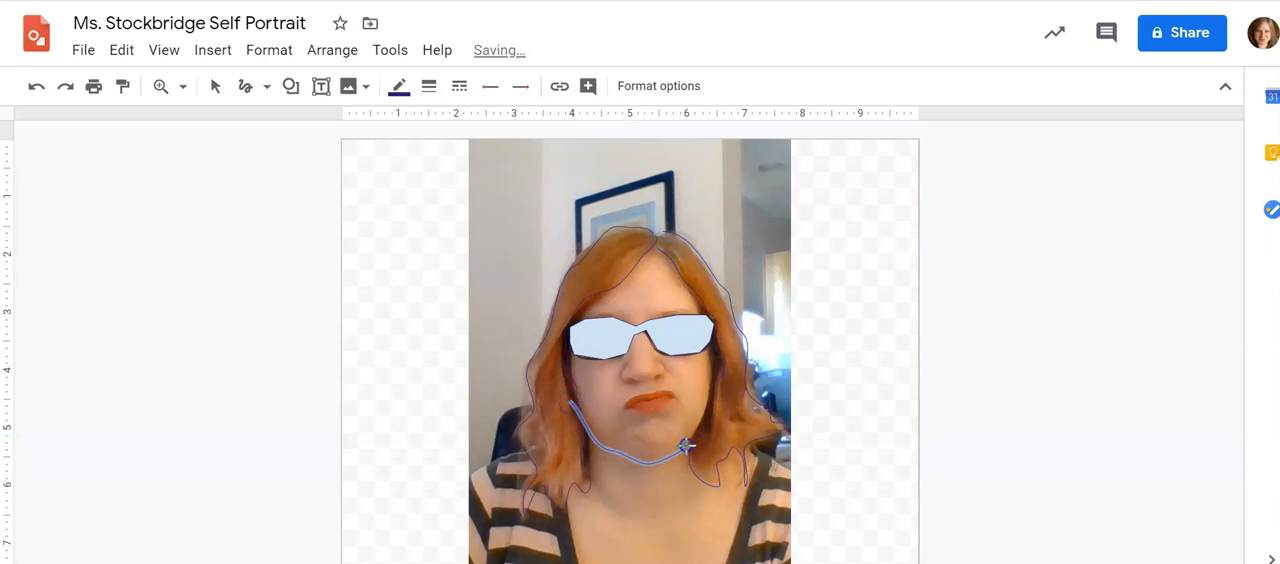
{"action": "left_click_drag", "start_coordinate": [713, 366], "coordinate": [713, 357]}
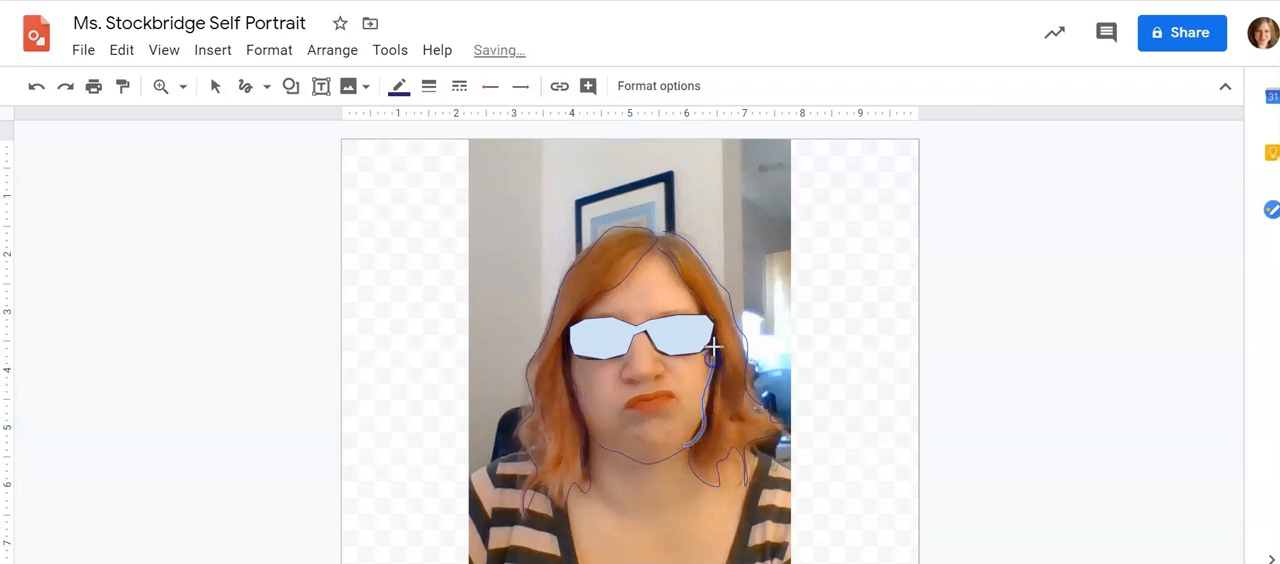
{"action": "key", "text": "ctrl+z"}
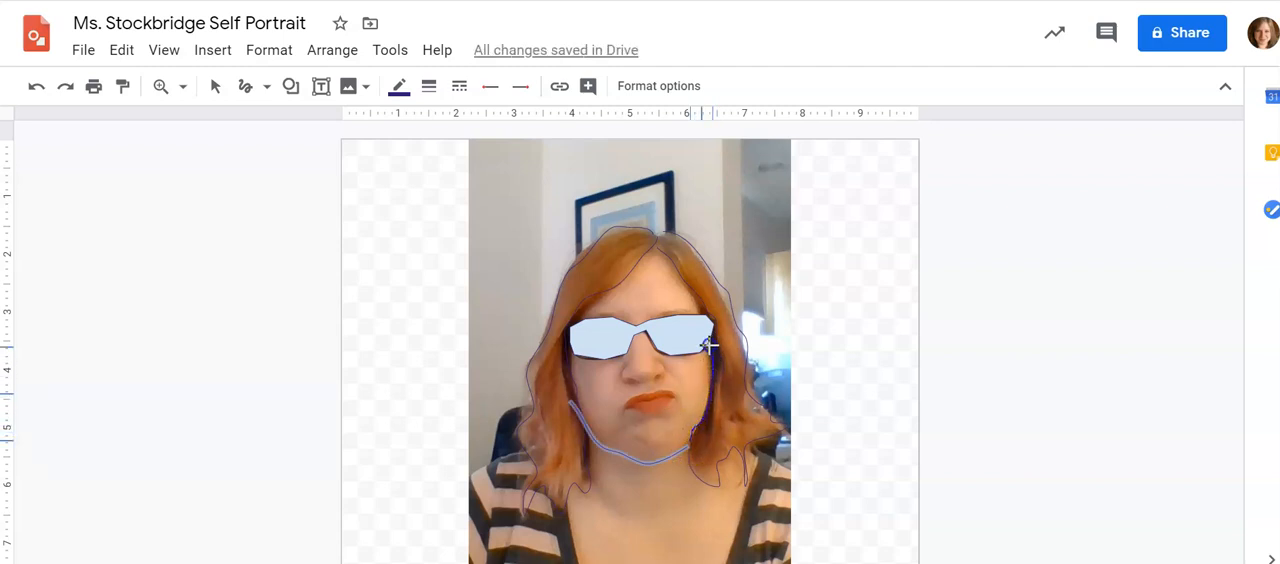
{"action": "left_click_drag", "start_coordinate": [708, 345], "coordinate": [709, 343]}
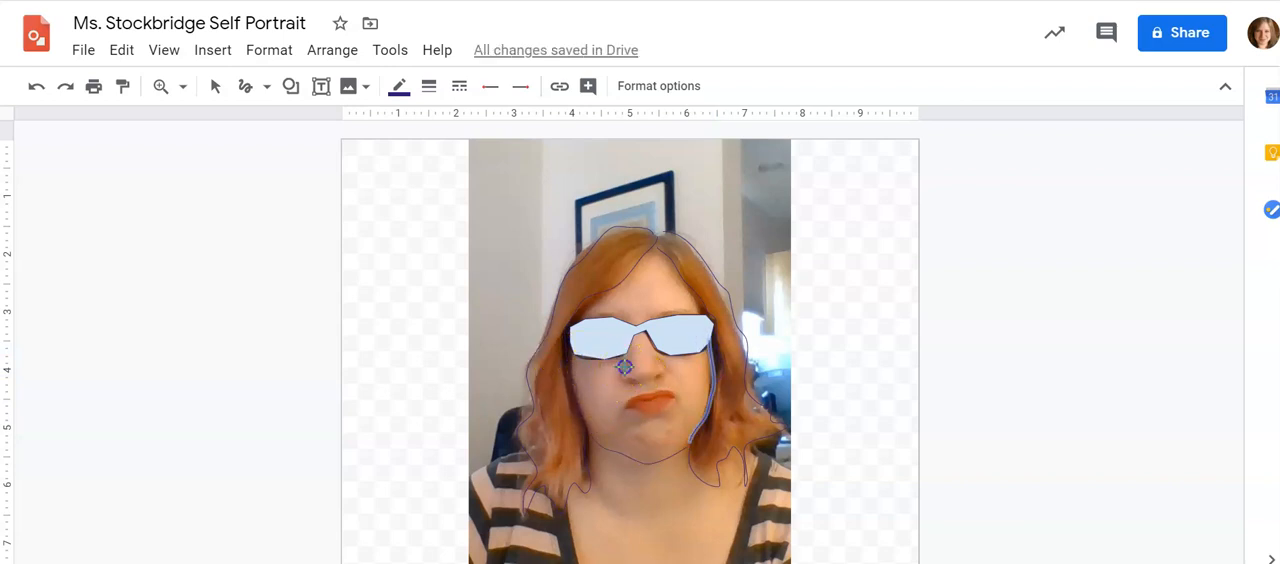
Scribble the lower contour of the nose, the outline of the lips and the line between them
{"action": "left_click_drag", "start_coordinate": [627, 381], "coordinate": [629, 381]}
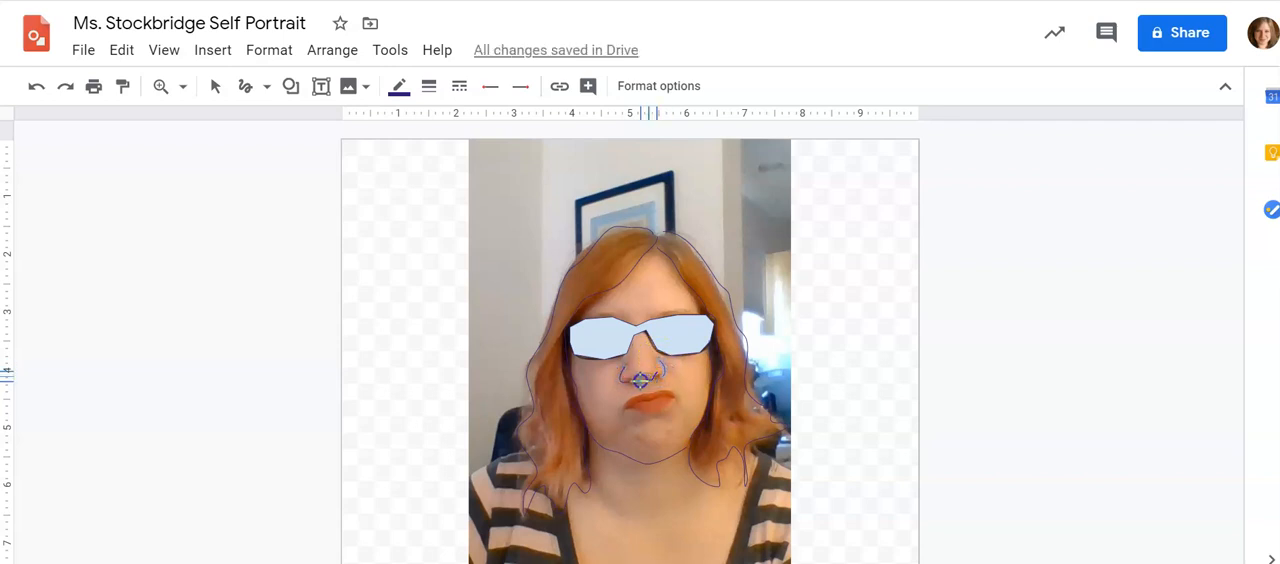
{"action": "mouse_move", "coordinate": [634, 377]}
{"action": "left_mouse_down"}
{"action": "mouse_move", "coordinate": [645, 390]}
{"action": "mouse_move", "coordinate": [623, 406]}
{"action": "left_mouse_up"}
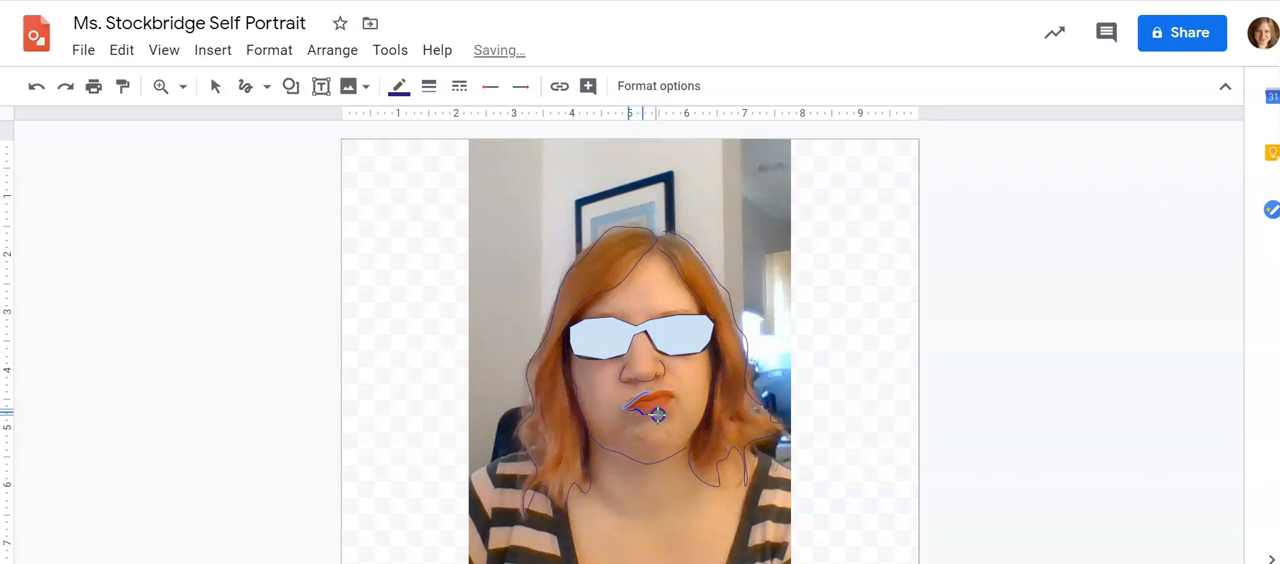
{"action": "left_click_drag", "start_coordinate": [626, 409], "coordinate": [676, 399]}
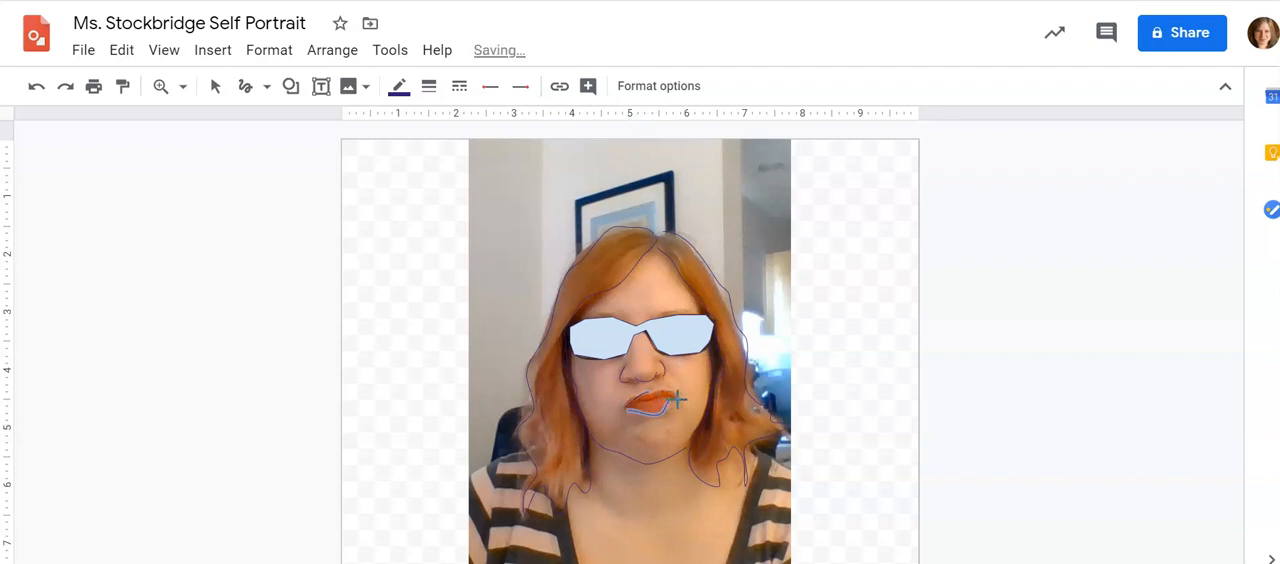
{"action": "key", "text": "ctrl+z"}
{"action": "left_click_drag", "start_coordinate": [652, 401], "coordinate": [672, 396]}
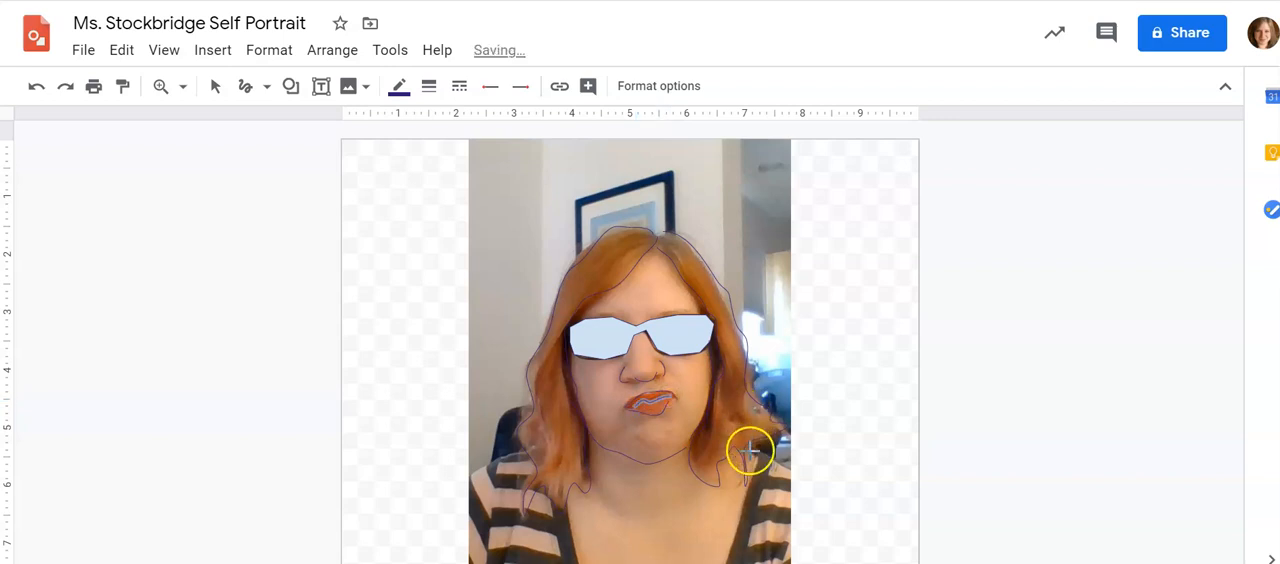
Scribble the outlines of both shoulders and upper arms, from the hair down along the shirt's outer edges
{"action": "mouse_move", "coordinate": [753, 457]}
{"action": "left_mouse_down"}
{"action": "mouse_move", "coordinate": [786, 465]}
{"action": "mouse_move", "coordinate": [795, 494]}
{"action": "left_mouse_up"}
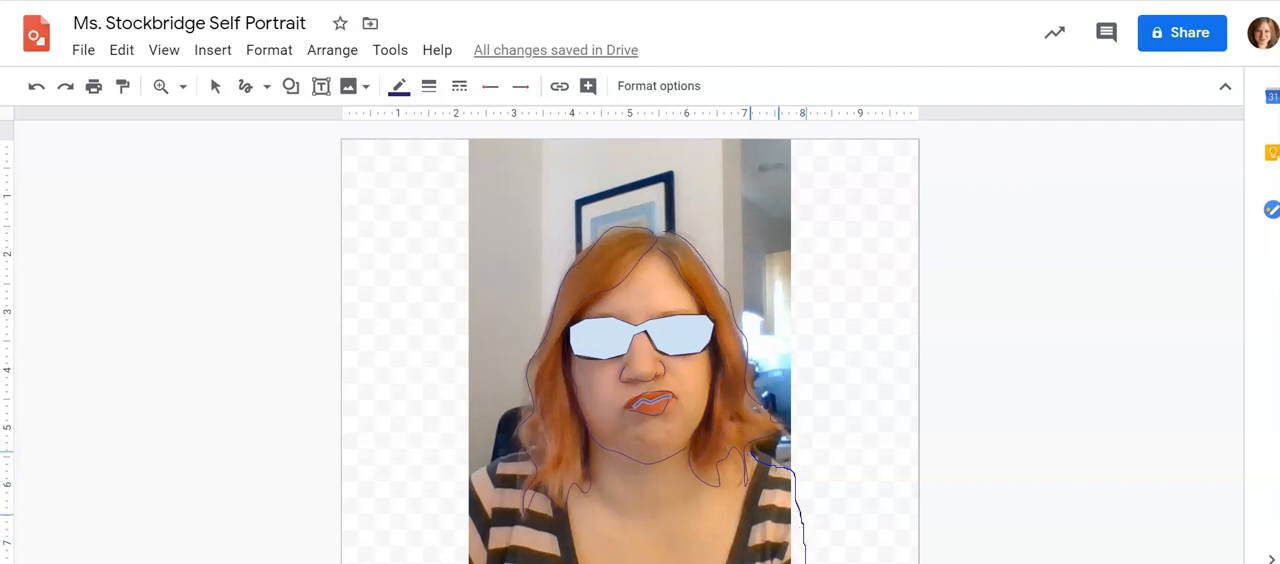
{"action": "left_click_drag", "start_coordinate": [806, 563], "coordinate": [808, 563]}
{"action": "left_click_drag", "start_coordinate": [526, 453], "coordinate": [470, 468]}
{"action": "left_click_drag", "start_coordinate": [464, 560], "coordinate": [464, 563]}
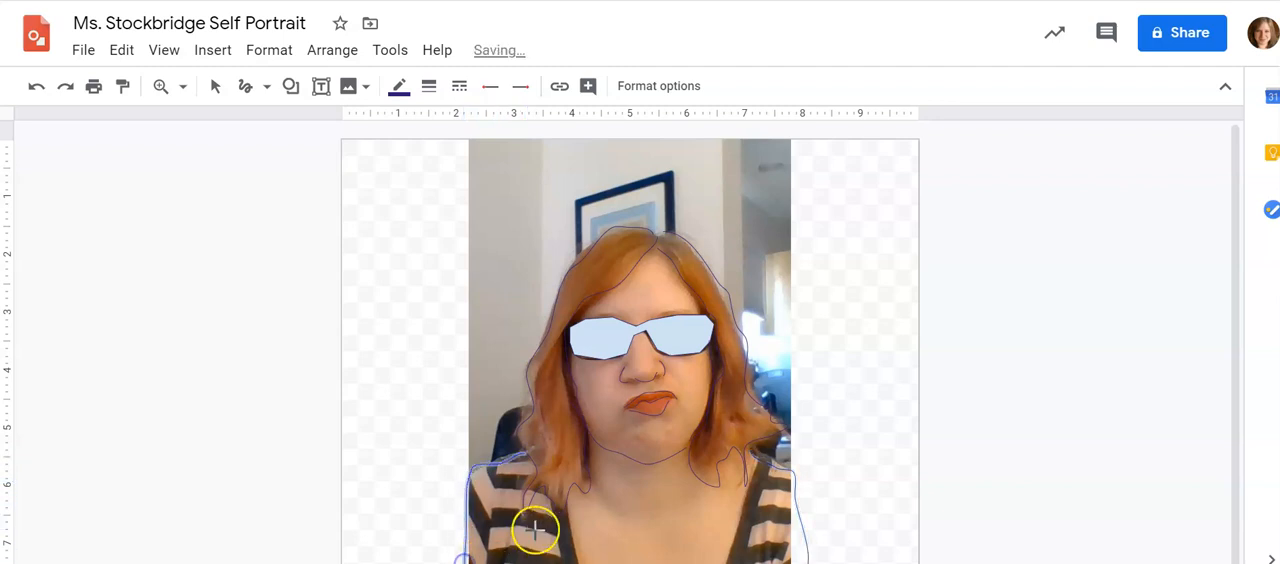
Scribble the inner and outer edges of the shirt's neckline band on both sides of the chest
{"action": "left_click_drag", "start_coordinate": [568, 494], "coordinate": [568, 500]}
{"action": "left_click_drag", "start_coordinate": [575, 540], "coordinate": [588, 563]}
{"action": "left_click_drag", "start_coordinate": [757, 451], "coordinate": [737, 512]}
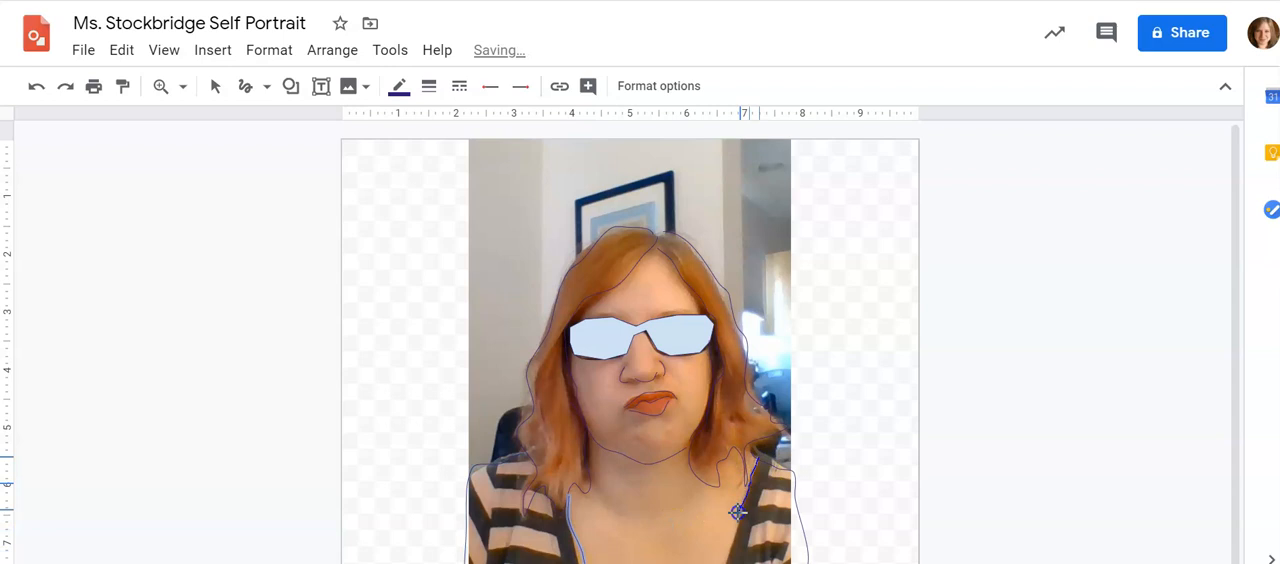
{"action": "left_click_drag", "start_coordinate": [766, 457], "coordinate": [762, 498]}
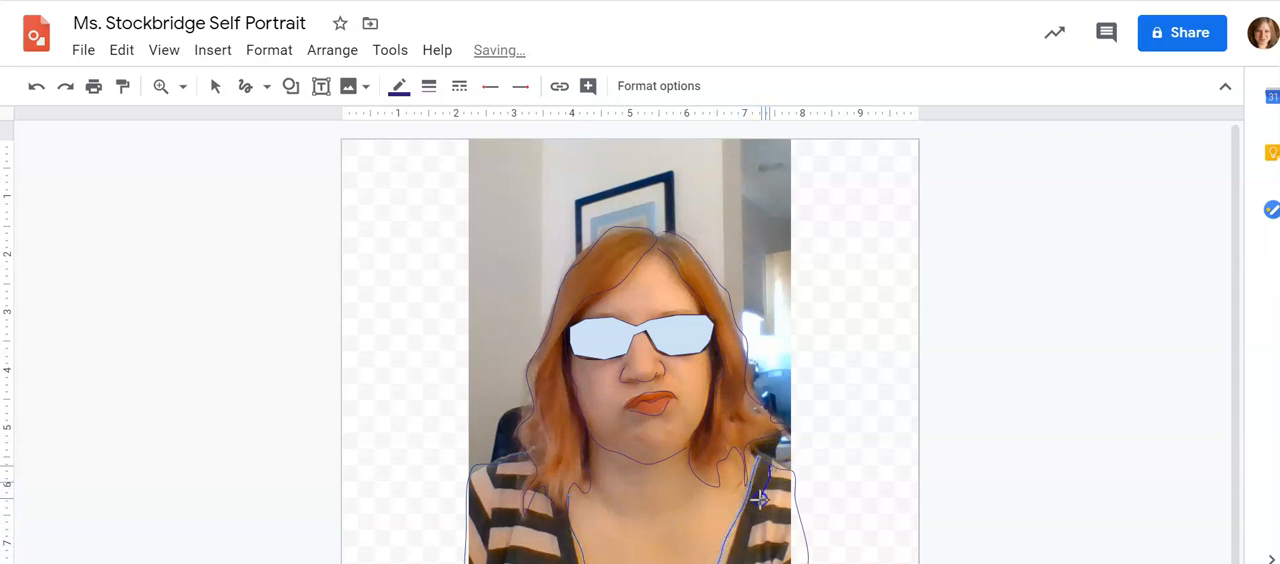
{"action": "left_click_drag", "start_coordinate": [733, 558], "coordinate": [731, 563]}
{"action": "left_click_drag", "start_coordinate": [548, 504], "coordinate": [545, 507]}
{"action": "mouse_move", "coordinate": [564, 551]}
{"action": "left_mouse_down"}
{"action": "mouse_move", "coordinate": [566, 563]}
{"action": "mouse_move", "coordinate": [597, 532]}
{"action": "left_mouse_up"}
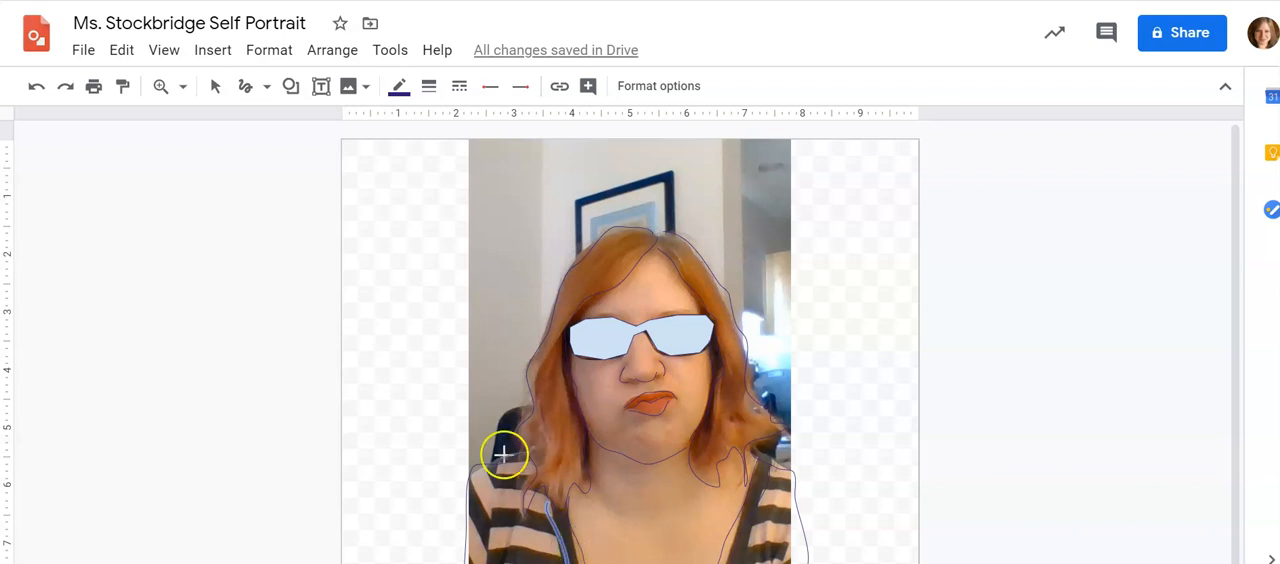
Select the neckline and shoulder lines together and set them to light cornflower blue with a 16 px thickness
{"action": "left_click", "coordinate": [217, 88]}
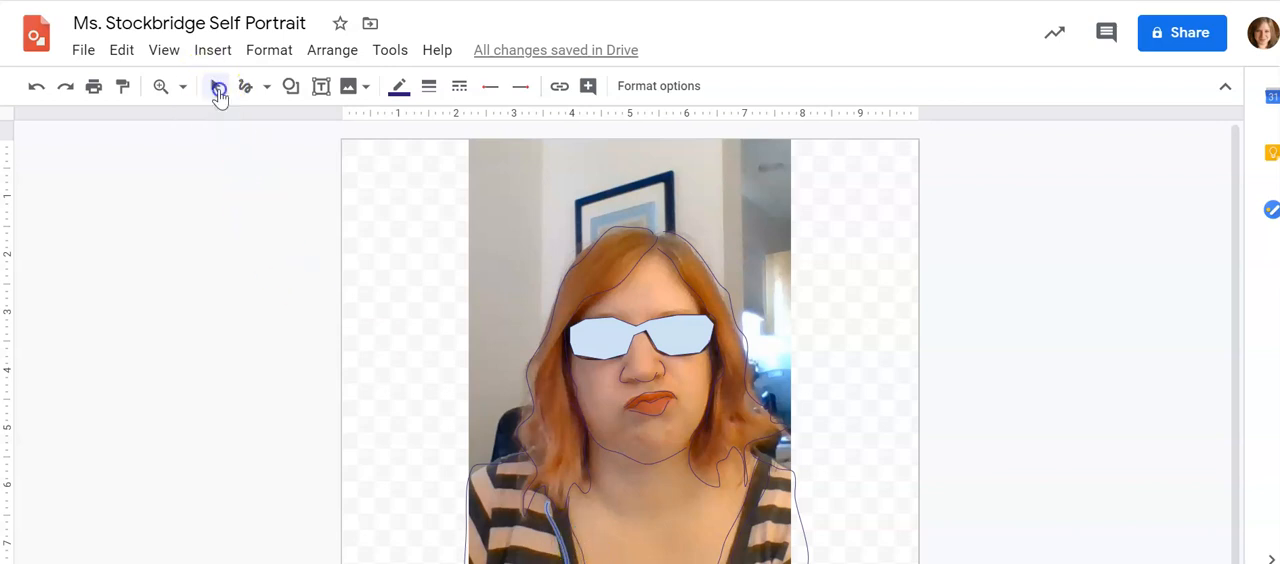
{"action": "left_click", "coordinate": [573, 538], "text": "shift"}
{"action": "left_click", "coordinate": [742, 540]}
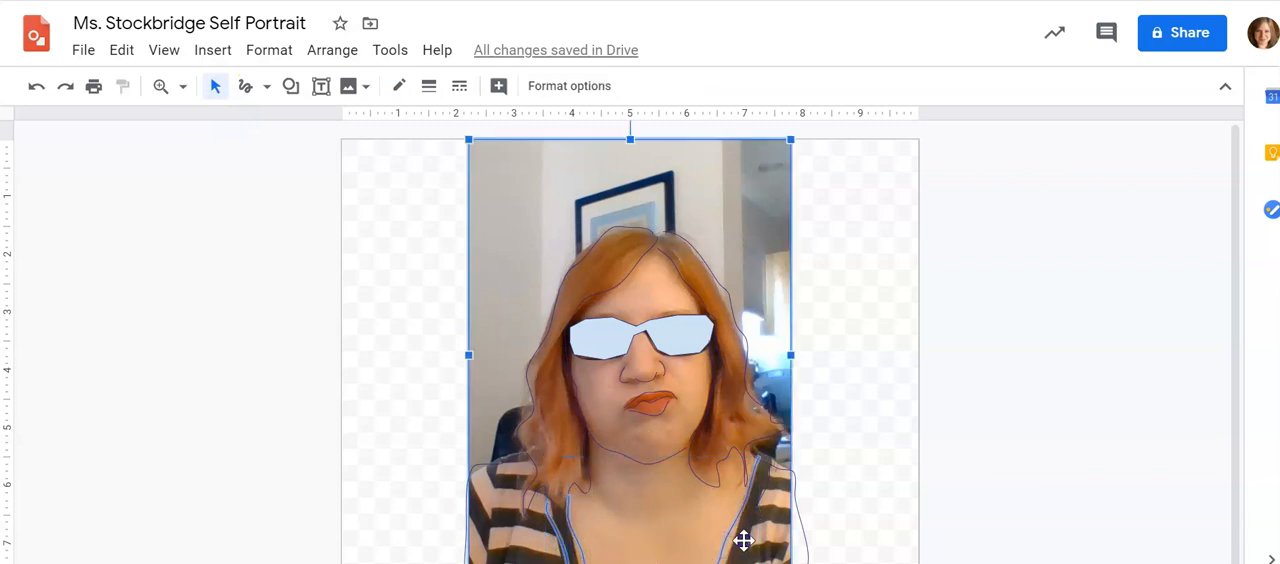
{"action": "left_click", "coordinate": [800, 531], "text": "shift"}
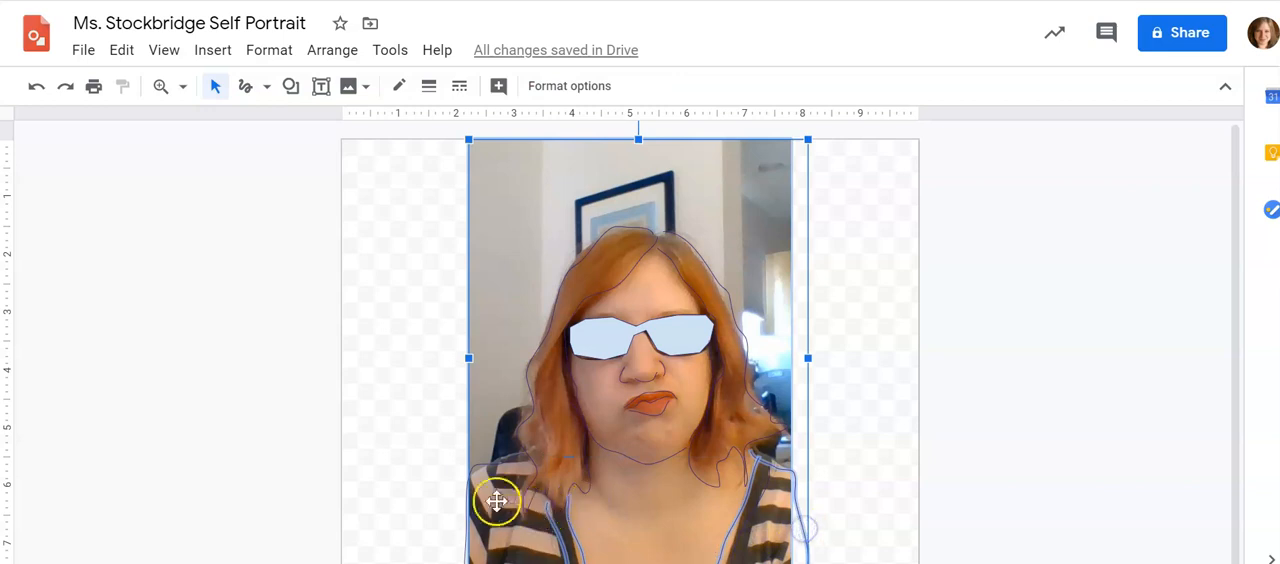
{"action": "left_click", "coordinate": [478, 465], "text": "shift"}
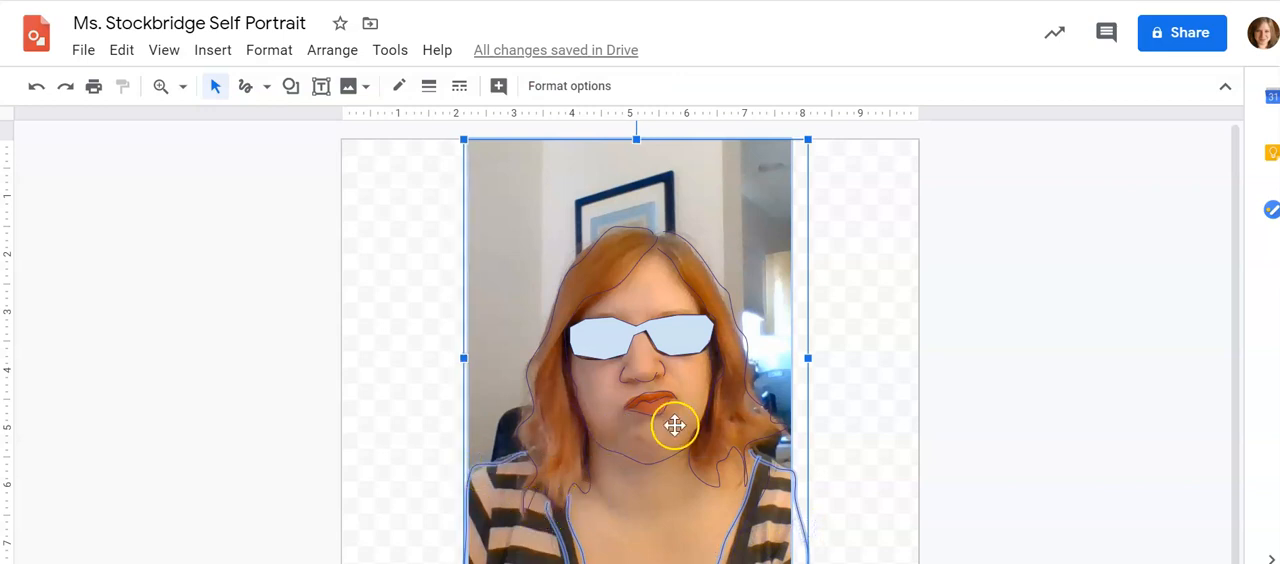
{"action": "left_click", "coordinate": [401, 90]}
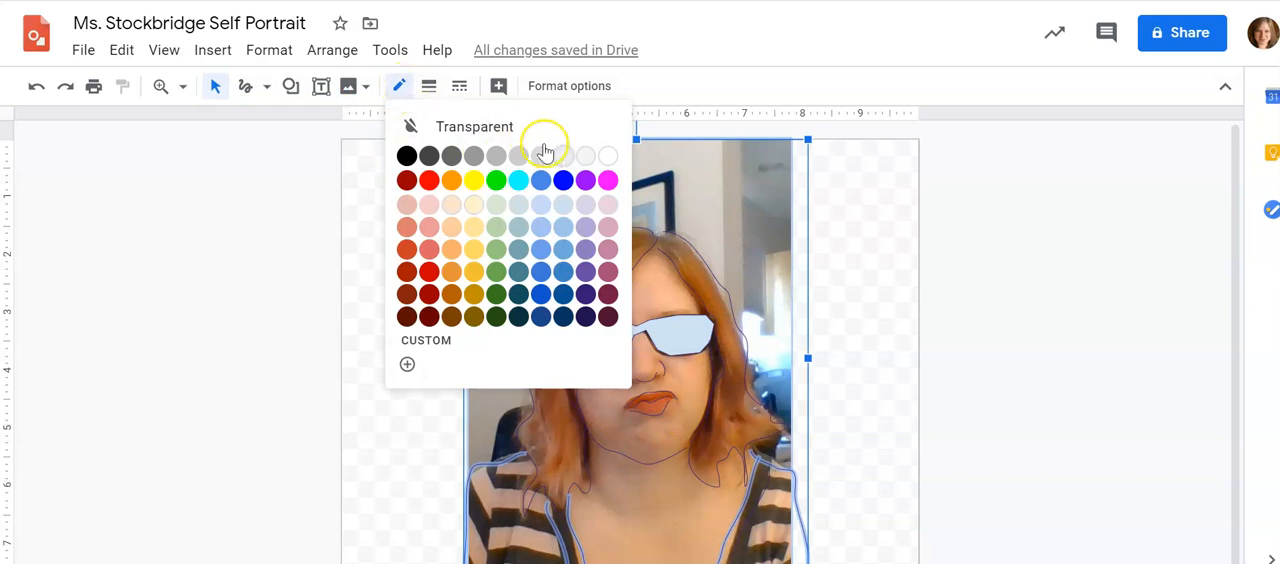
{"action": "left_click", "coordinate": [540, 203]}
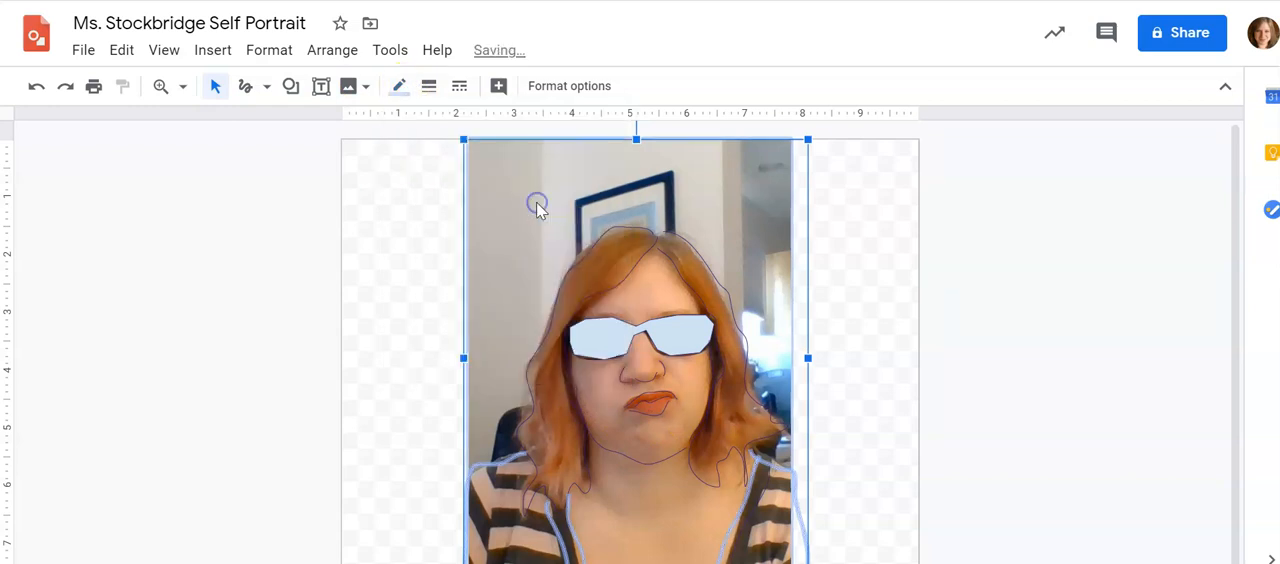
{"action": "left_click", "coordinate": [429, 87]}
{"action": "left_click", "coordinate": [470, 318]}
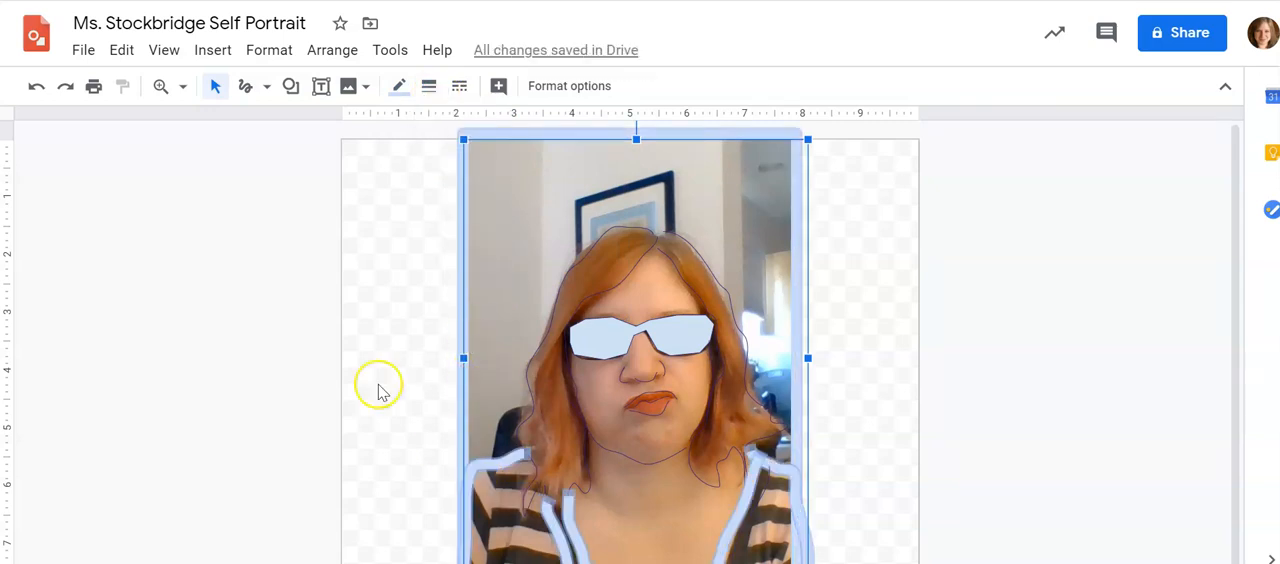
Scribble a first short stripe on the shirt's left shoulder in the picture and make it medium blue, 16 px thick
{"action": "left_click", "coordinate": [249, 88]}
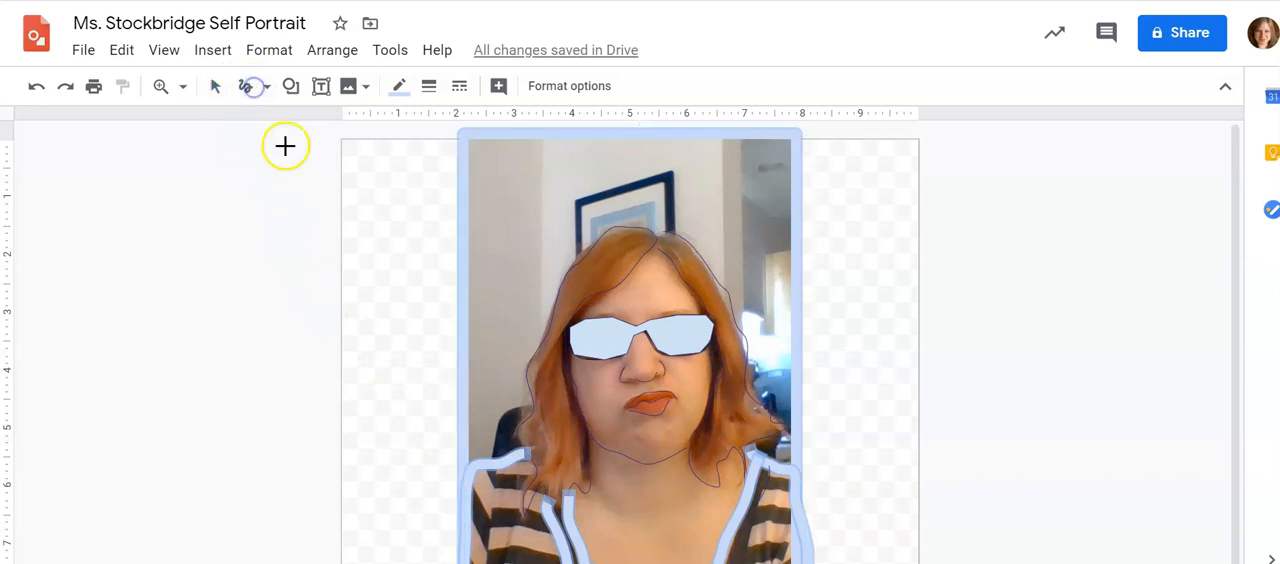
{"action": "left_click", "coordinate": [492, 483]}
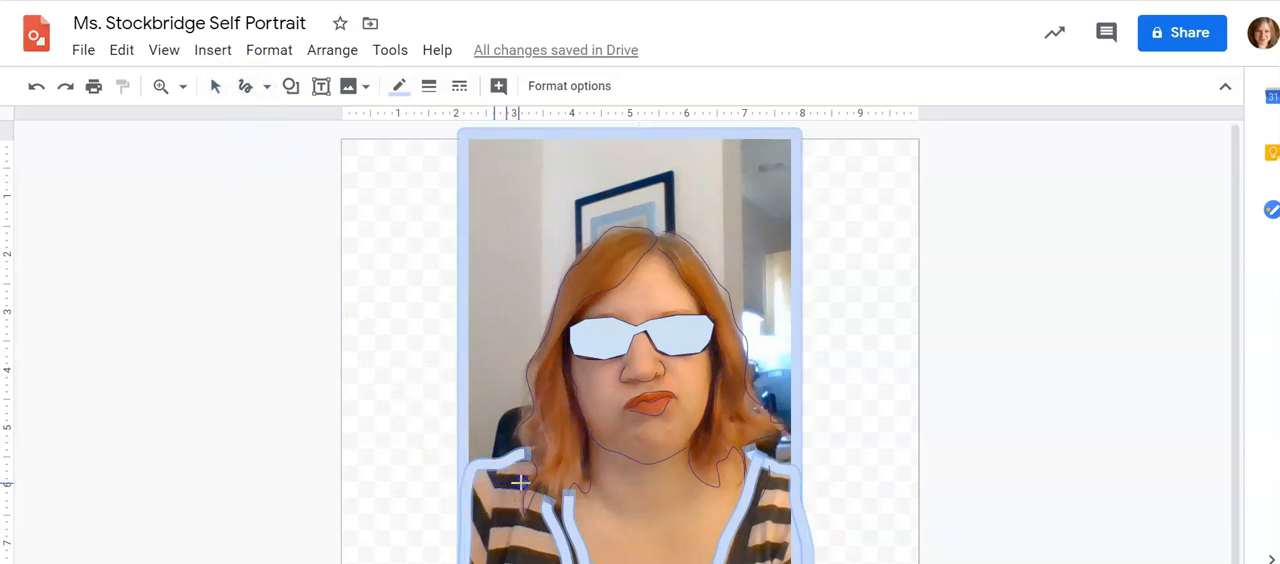
{"action": "double_click", "coordinate": [520, 483]}
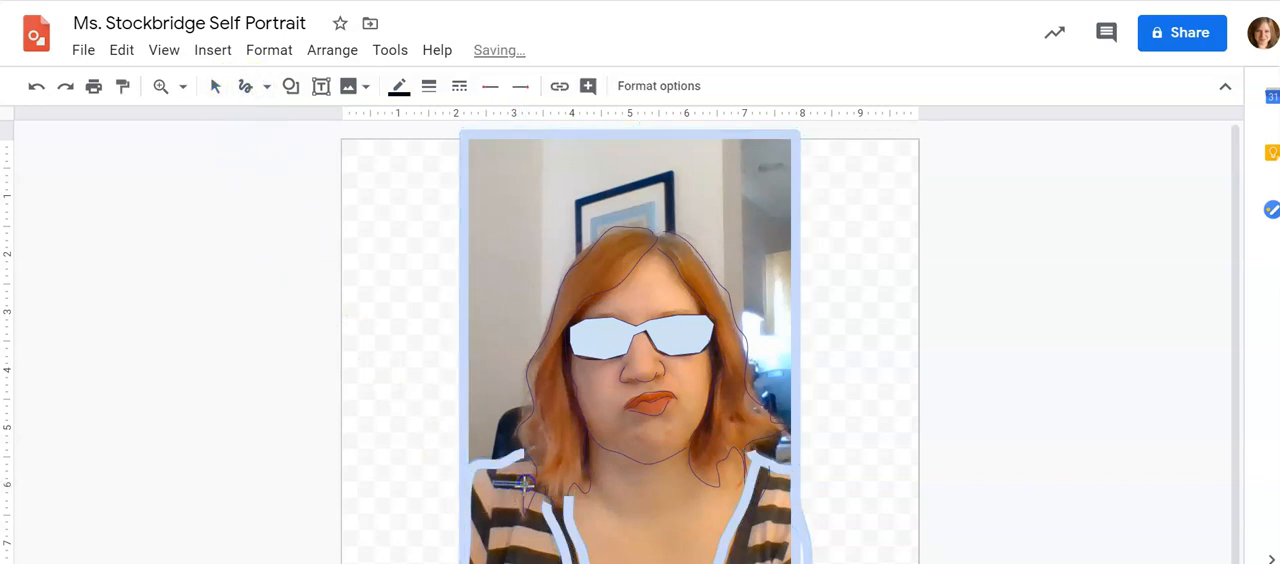
{"action": "left_click", "coordinate": [401, 88]}
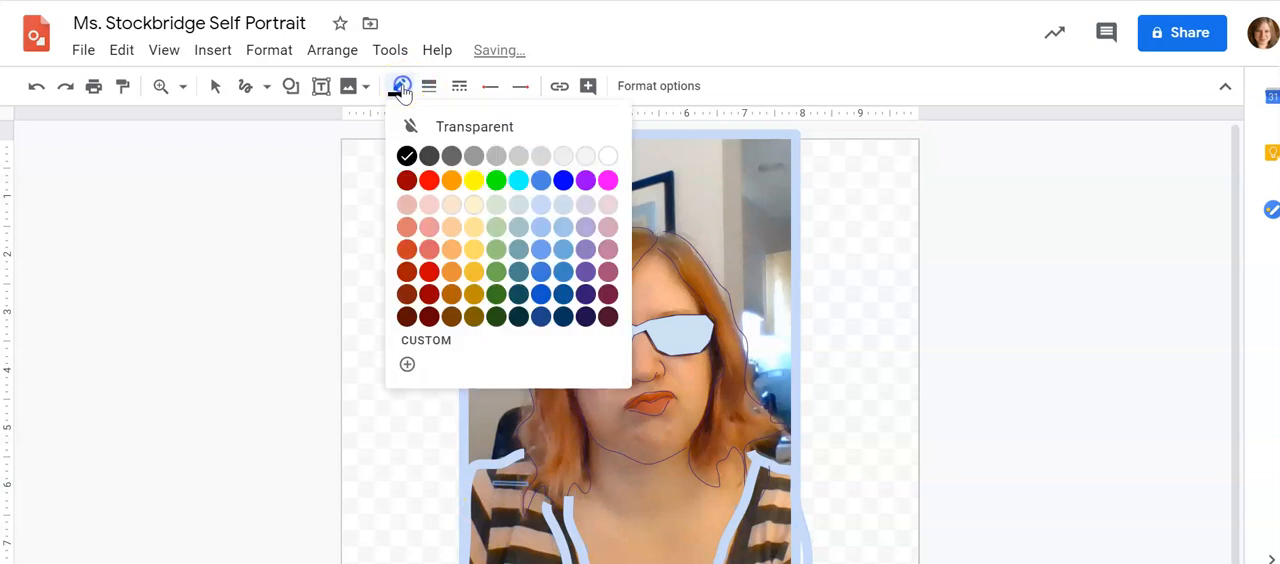
{"action": "left_click", "coordinate": [566, 272]}
{"action": "left_click", "coordinate": [428, 86]}
{"action": "left_click", "coordinate": [434, 284]}
Scribble the remaining medium blue stripes along the shirt's dark bands on both shoulders and sleeves
{"action": "left_click", "coordinate": [495, 520]}
{"action": "mouse_move", "coordinate": [536, 520]}
{"action": "left_mouse_down"}
{"action": "mouse_move", "coordinate": [492, 553]}
{"action": "mouse_move", "coordinate": [486, 531]}
{"action": "mouse_move", "coordinate": [540, 522]}
{"action": "left_mouse_up"}
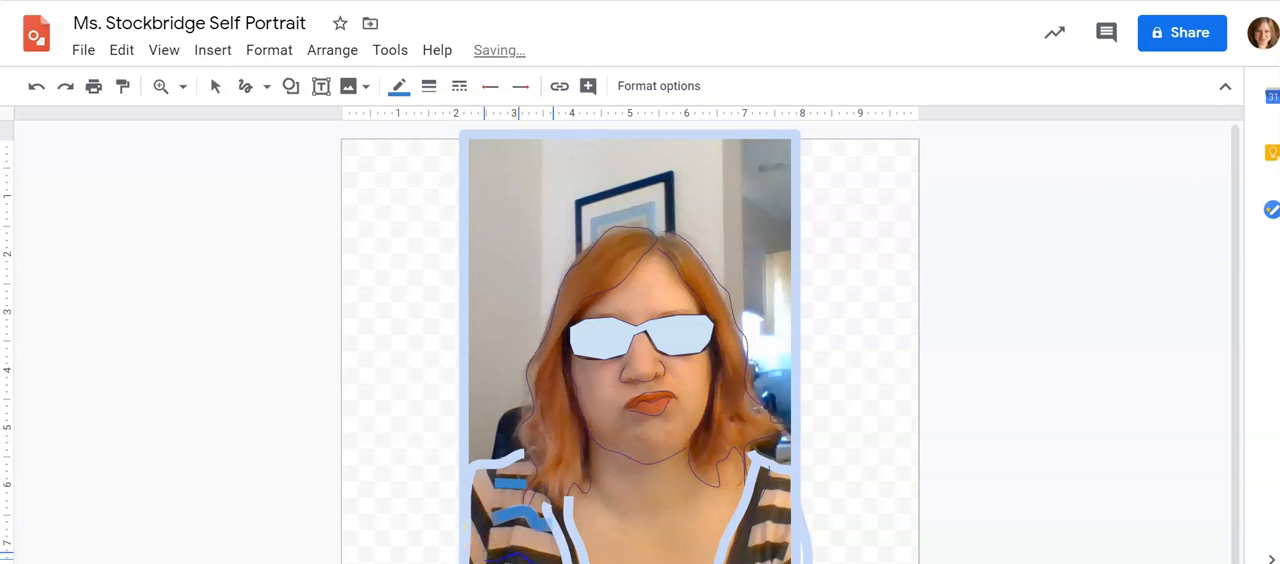
{"action": "left_click_drag", "start_coordinate": [553, 561], "coordinate": [556, 562]}
{"action": "mouse_move", "coordinate": [779, 548]}
{"action": "left_mouse_down"}
{"action": "mouse_move", "coordinate": [772, 516]}
{"action": "mouse_move", "coordinate": [749, 516]}
{"action": "mouse_move", "coordinate": [790, 520]}
{"action": "left_mouse_up"}
{"action": "left_click_drag", "start_coordinate": [778, 484], "coordinate": [792, 485]}
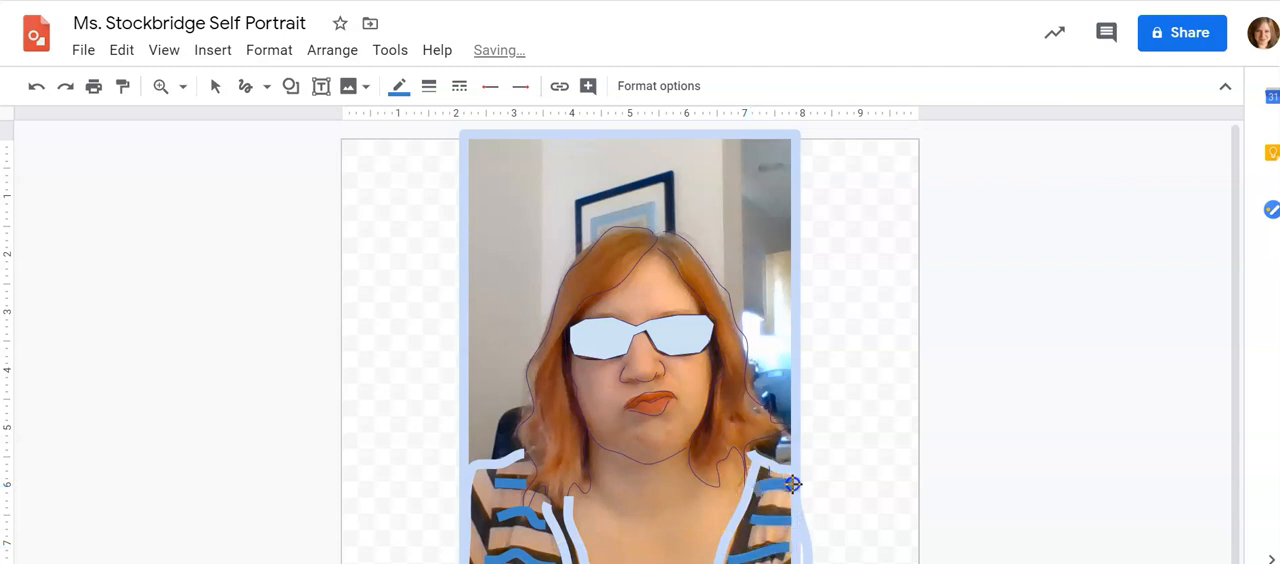
{"action": "left_click_drag", "start_coordinate": [477, 522], "coordinate": [486, 541]}
{"action": "left_click_drag", "start_coordinate": [489, 469], "coordinate": [497, 491]}
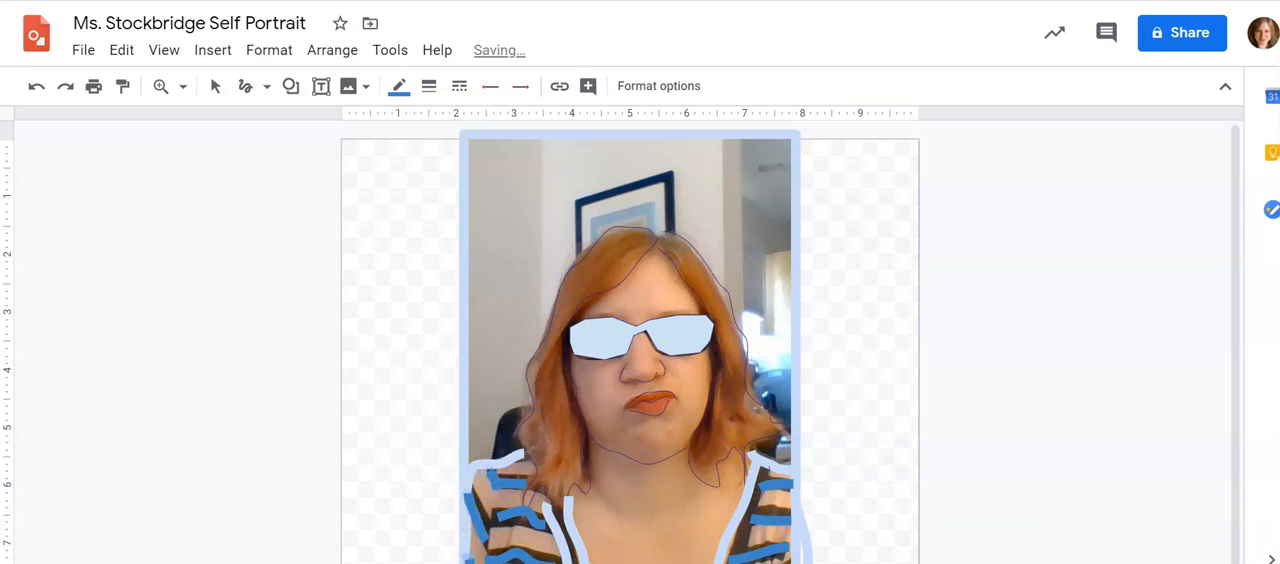
Switch the line to a brighter blue at 8 px and scribble short strands at the hair's parting
{"action": "left_click", "coordinate": [401, 87]}
{"action": "left_click", "coordinate": [545, 255]}
{"action": "left_click", "coordinate": [429, 86]}
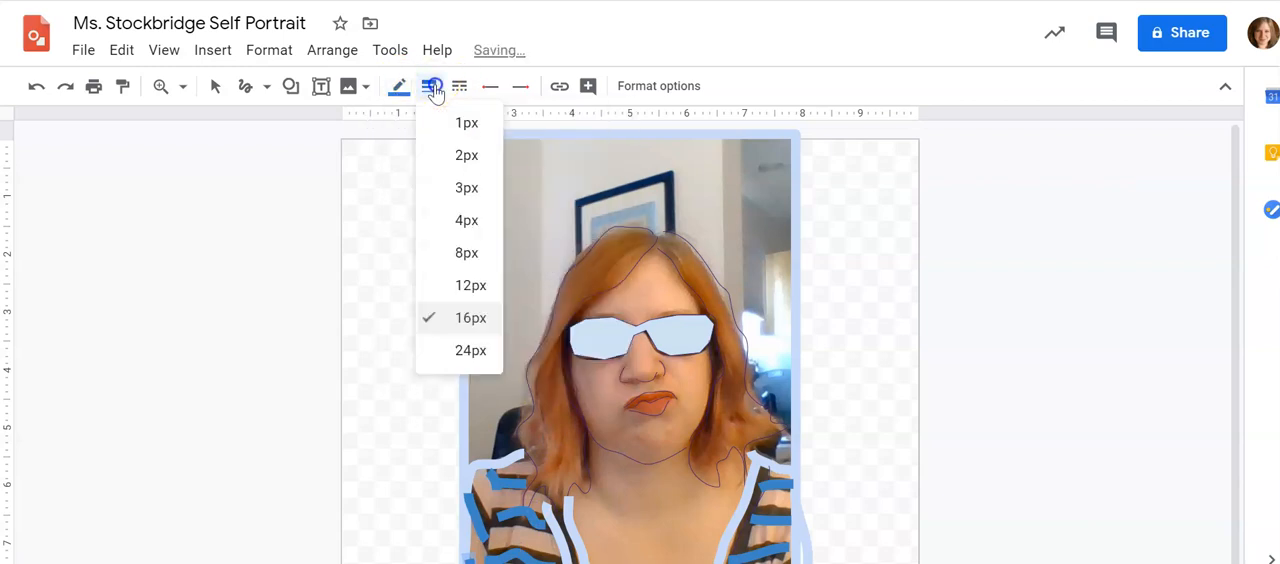
{"action": "left_click", "coordinate": [470, 254]}
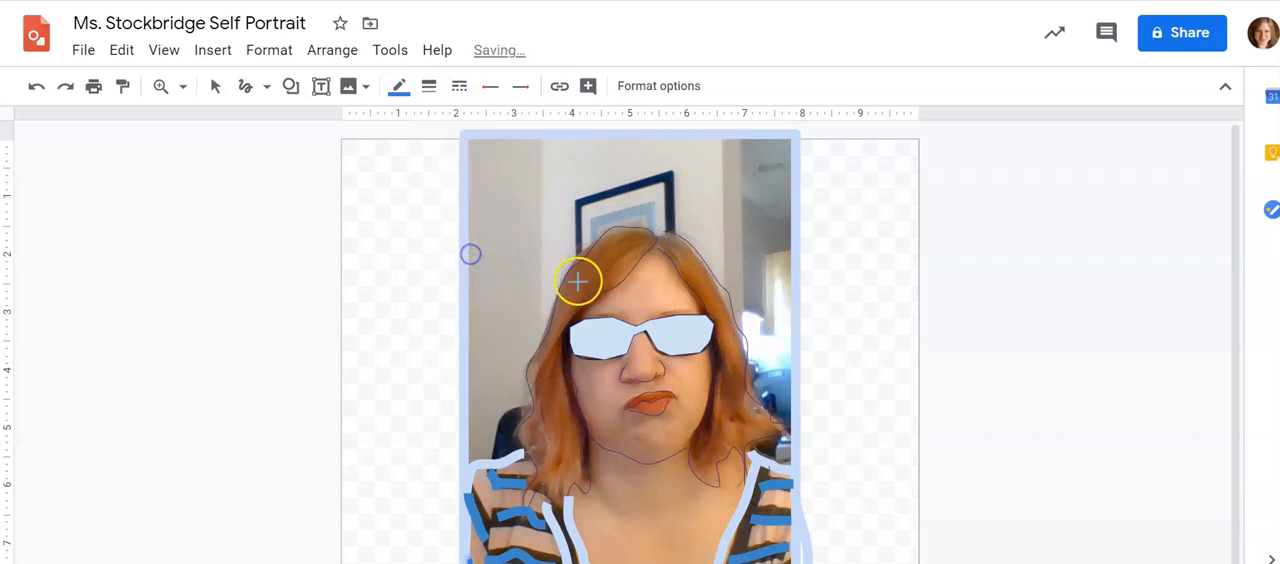
{"action": "left_click", "coordinate": [660, 244]}
{"action": "left_click_drag", "start_coordinate": [674, 257], "coordinate": [662, 238]}
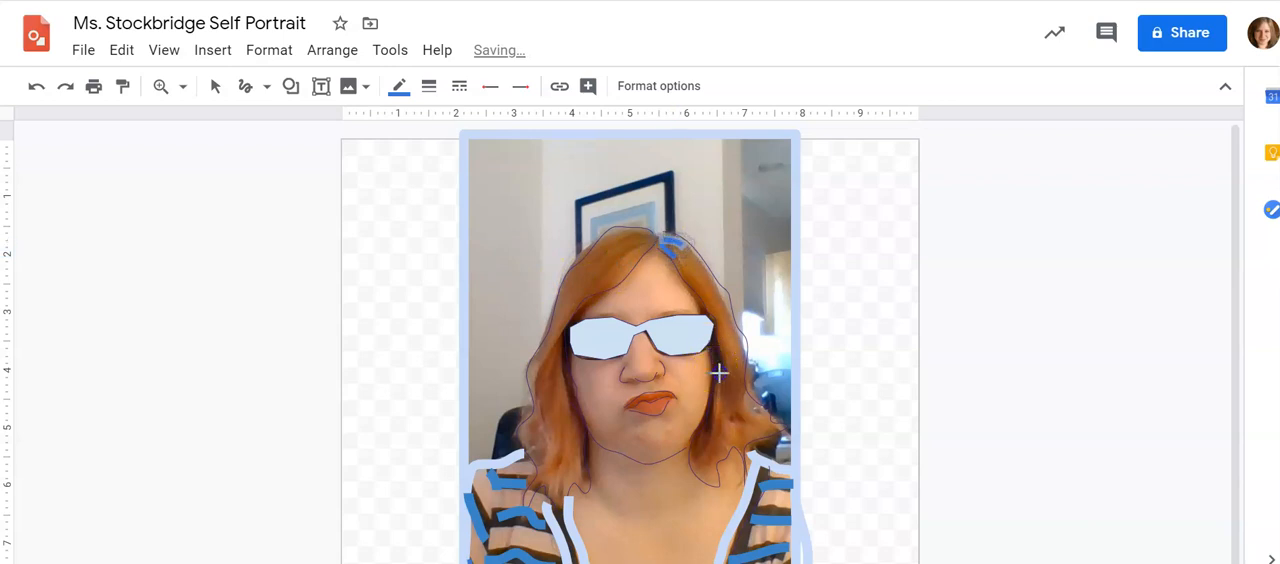
Scribble 8 px curved blue strands through the lower hair on the right side of the face in the picture
{"action": "left_click_drag", "start_coordinate": [746, 397], "coordinate": [741, 406]}
{"action": "mouse_move", "coordinate": [743, 348]}
{"action": "left_mouse_down"}
{"action": "mouse_move", "coordinate": [738, 387]}
{"action": "mouse_move", "coordinate": [723, 390]}
{"action": "mouse_move", "coordinate": [734, 447]}
{"action": "left_mouse_up"}
{"action": "left_click_drag", "start_coordinate": [712, 420], "coordinate": [691, 457]}
{"action": "left_click_drag", "start_coordinate": [748, 397], "coordinate": [734, 423]}
{"action": "mouse_move", "coordinate": [745, 402]}
{"action": "left_mouse_down"}
{"action": "mouse_move", "coordinate": [744, 416]}
{"action": "mouse_move", "coordinate": [774, 428]}
{"action": "left_mouse_up"}
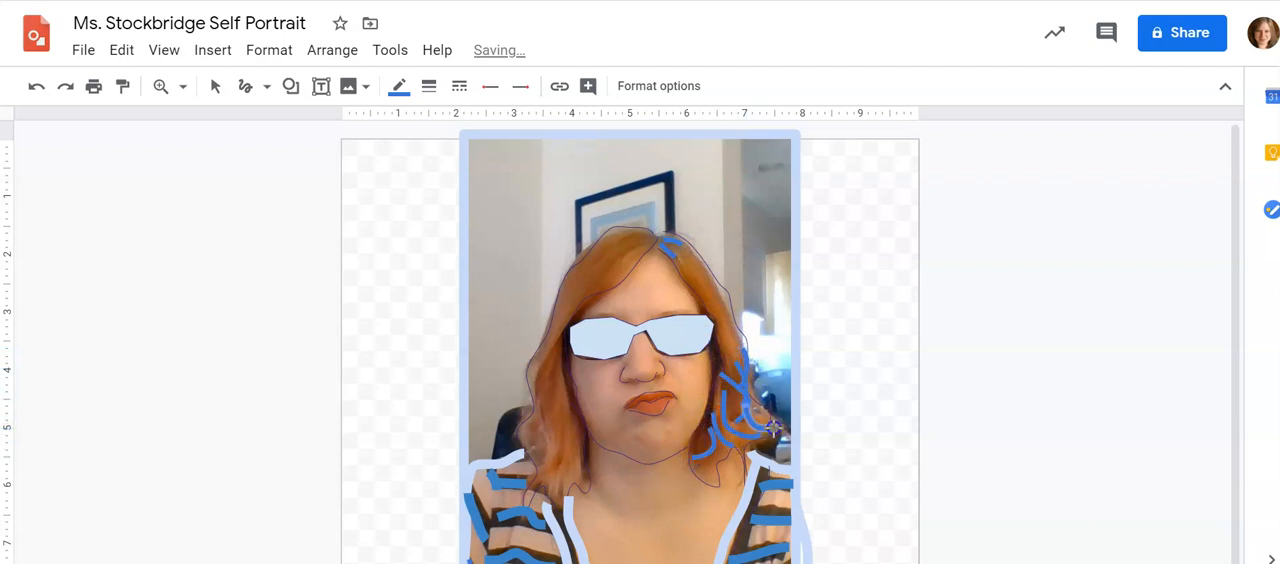
Scribble 8 px blue strands down the hair on the left side of the picture, from the glasses to the shoulder
{"action": "left_click_drag", "start_coordinate": [543, 413], "coordinate": [544, 418]}
{"action": "left_click_drag", "start_coordinate": [563, 358], "coordinate": [545, 418]}
{"action": "mouse_move", "coordinate": [567, 383]}
{"action": "left_mouse_down"}
{"action": "mouse_move", "coordinate": [568, 447]}
{"action": "mouse_move", "coordinate": [537, 478]}
{"action": "left_mouse_up"}
{"action": "left_click_drag", "start_coordinate": [581, 425], "coordinate": [570, 490]}
{"action": "mouse_move", "coordinate": [544, 423]}
{"action": "left_mouse_down"}
{"action": "mouse_move", "coordinate": [539, 477]}
{"action": "mouse_move", "coordinate": [538, 421]}
{"action": "mouse_move", "coordinate": [522, 449]}
{"action": "mouse_move", "coordinate": [543, 476]}
{"action": "left_mouse_up"}
{"action": "left_click_drag", "start_coordinate": [548, 351], "coordinate": [543, 416]}
{"action": "left_click_drag", "start_coordinate": [550, 332], "coordinate": [562, 302]}
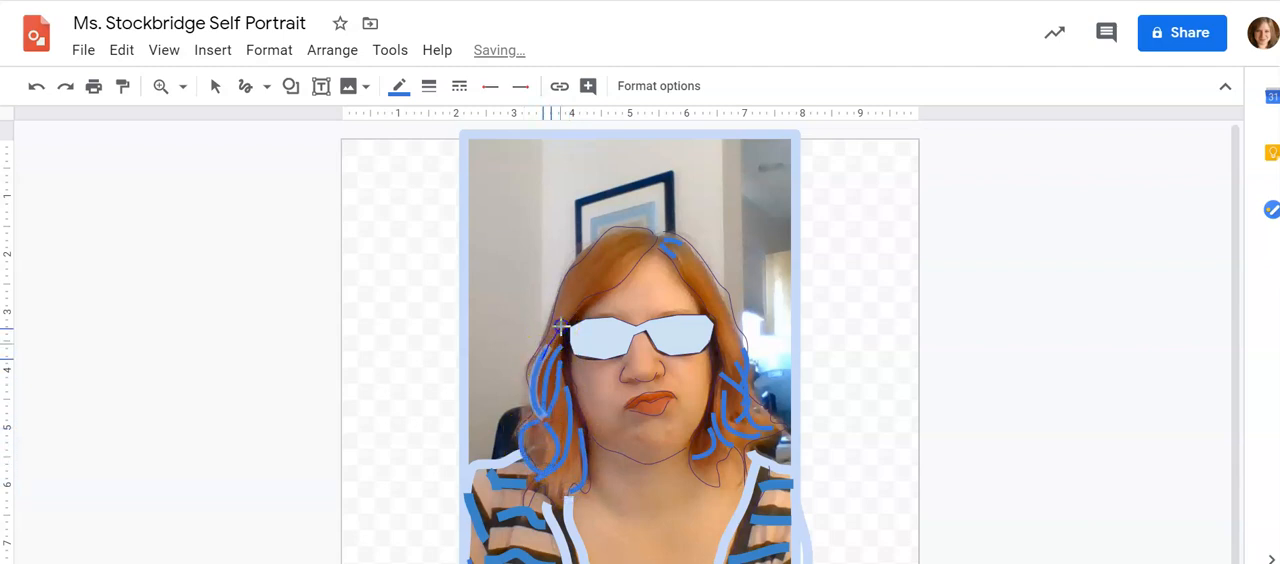
Reduce the line thickness to 3 px and scribble finer strands along the upper hair on both sides and across the crown
{"action": "left_click", "coordinate": [429, 88]}
{"action": "left_click", "coordinate": [460, 190]}
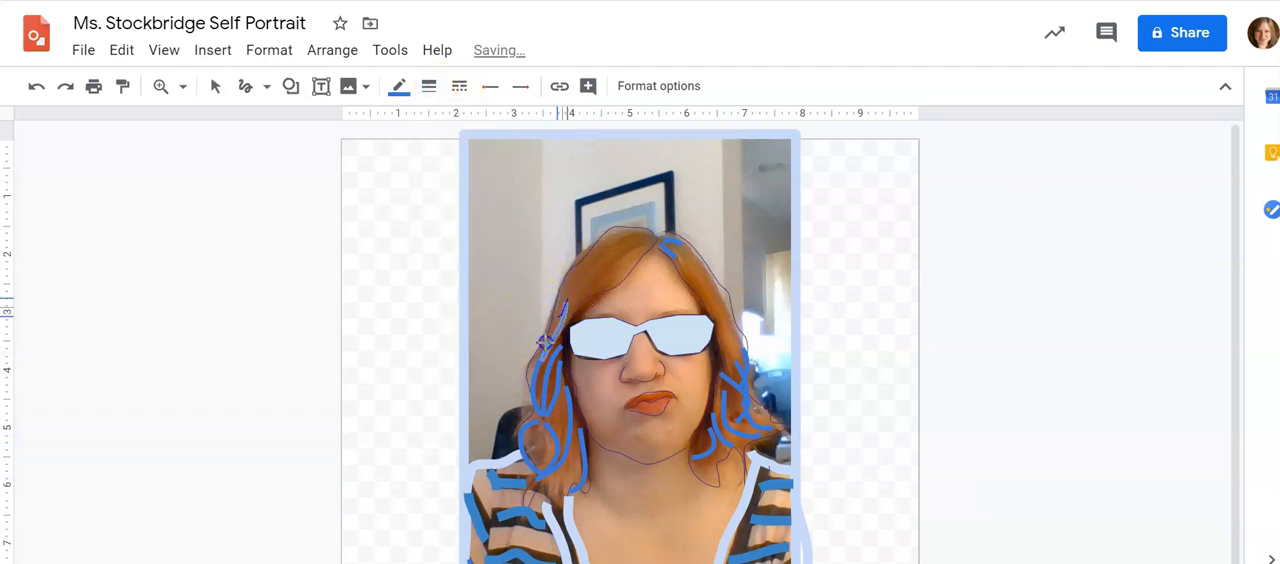
{"action": "left_click_drag", "start_coordinate": [580, 286], "coordinate": [558, 330]}
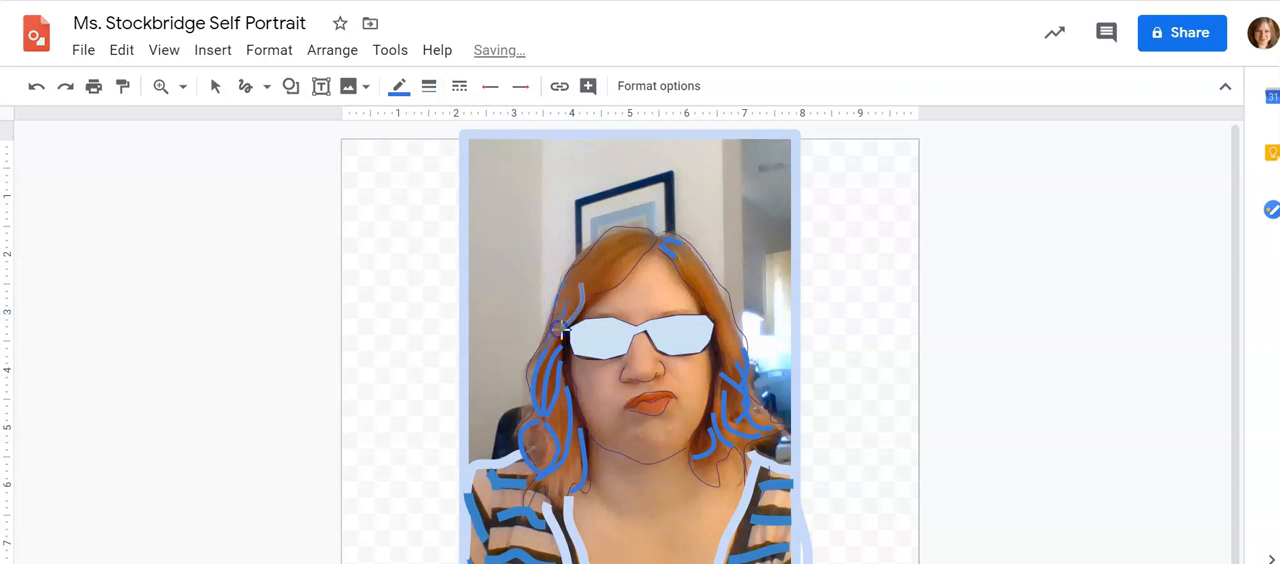
{"action": "mouse_move", "coordinate": [717, 341]}
{"action": "left_mouse_down"}
{"action": "mouse_move", "coordinate": [717, 372]}
{"action": "mouse_move", "coordinate": [737, 389]}
{"action": "left_mouse_up"}
{"action": "left_click_drag", "start_coordinate": [735, 322], "coordinate": [752, 367]}
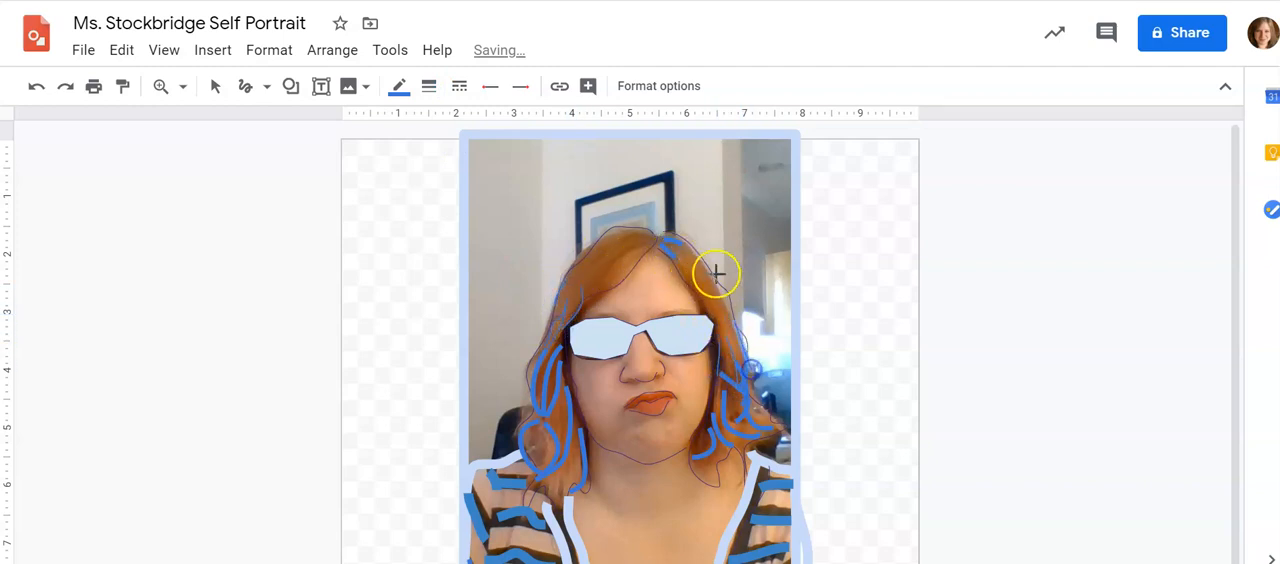
{"action": "mouse_move", "coordinate": [709, 269]}
{"action": "left_mouse_down"}
{"action": "mouse_move", "coordinate": [677, 252]}
{"action": "mouse_move", "coordinate": [689, 276]}
{"action": "mouse_move", "coordinate": [668, 257]}
{"action": "mouse_move", "coordinate": [697, 274]}
{"action": "left_mouse_up"}
{"action": "mouse_move", "coordinate": [656, 237]}
{"action": "left_mouse_down"}
{"action": "mouse_move", "coordinate": [630, 261]}
{"action": "mouse_move", "coordinate": [651, 236]}
{"action": "mouse_move", "coordinate": [618, 254]}
{"action": "mouse_move", "coordinate": [634, 232]}
{"action": "mouse_move", "coordinate": [613, 239]}
{"action": "mouse_move", "coordinate": [623, 250]}
{"action": "left_mouse_up"}
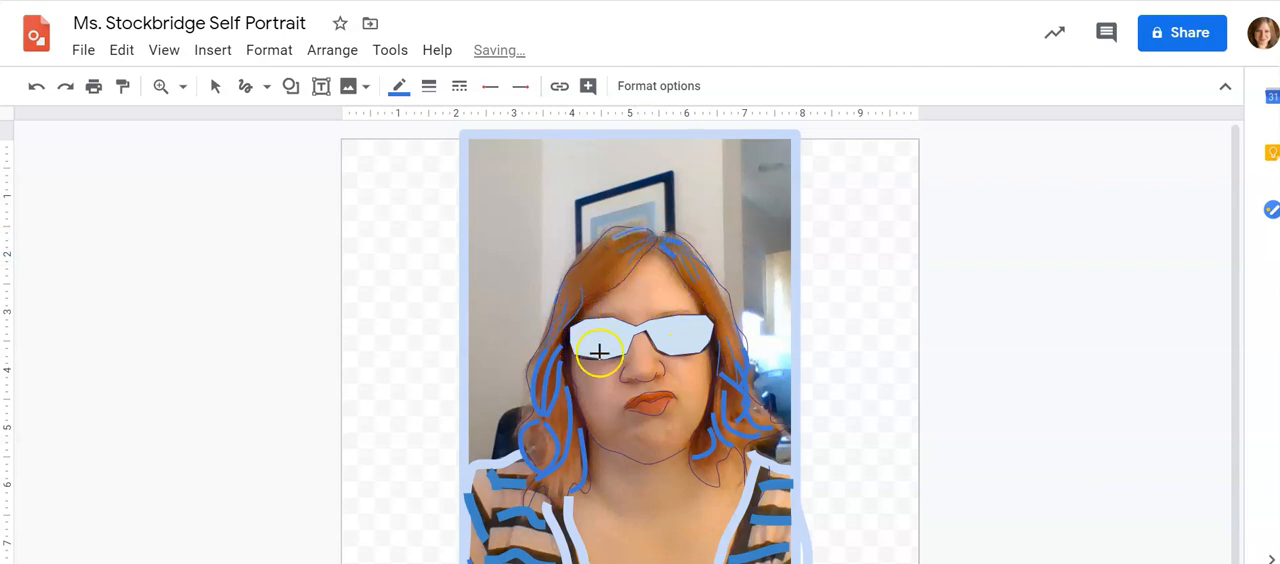
Add fine 3 px strands among the thicker ones in the lower hair on both sides of the face
{"action": "mouse_move", "coordinate": [573, 450]}
{"action": "left_mouse_down"}
{"action": "mouse_move", "coordinate": [553, 485]}
{"action": "mouse_move", "coordinate": [566, 484]}
{"action": "left_mouse_up"}
{"action": "left_click_drag", "start_coordinate": [556, 415], "coordinate": [564, 445]}
{"action": "left_click_drag", "start_coordinate": [534, 427], "coordinate": [528, 466]}
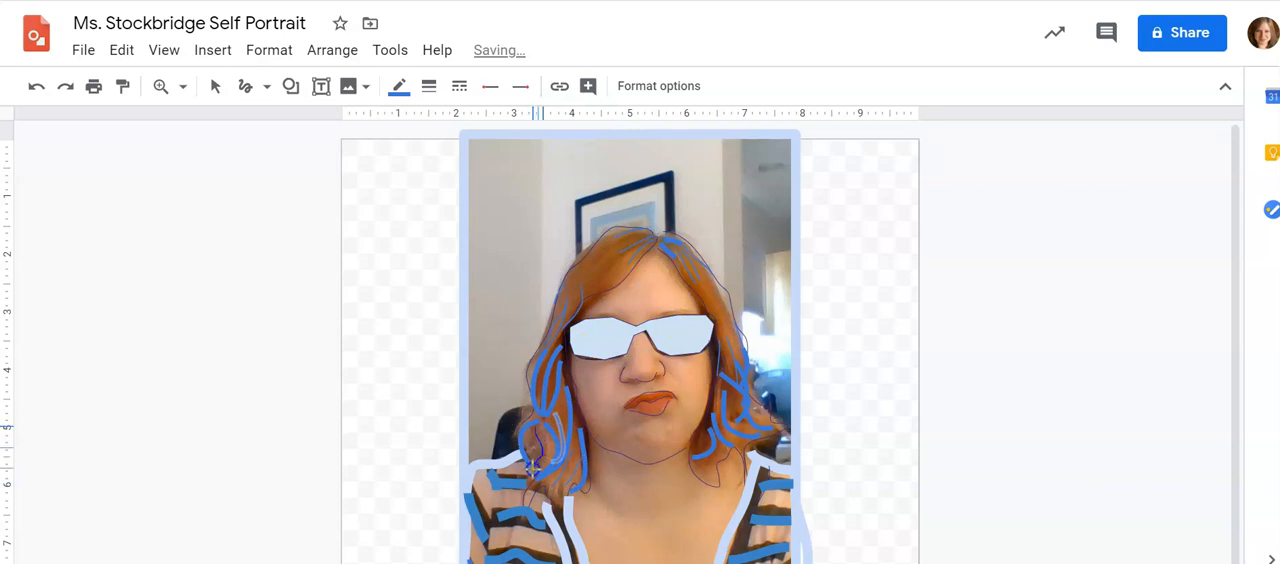
{"action": "mouse_move", "coordinate": [702, 458]}
{"action": "left_mouse_down"}
{"action": "mouse_move", "coordinate": [726, 426]}
{"action": "mouse_move", "coordinate": [743, 444]}
{"action": "mouse_move", "coordinate": [714, 413]}
{"action": "mouse_move", "coordinate": [781, 433]}
{"action": "mouse_move", "coordinate": [733, 394]}
{"action": "mouse_move", "coordinate": [724, 430]}
{"action": "mouse_move", "coordinate": [722, 376]}
{"action": "left_mouse_up"}
{"action": "left_click_drag", "start_coordinate": [729, 447], "coordinate": [733, 446]}
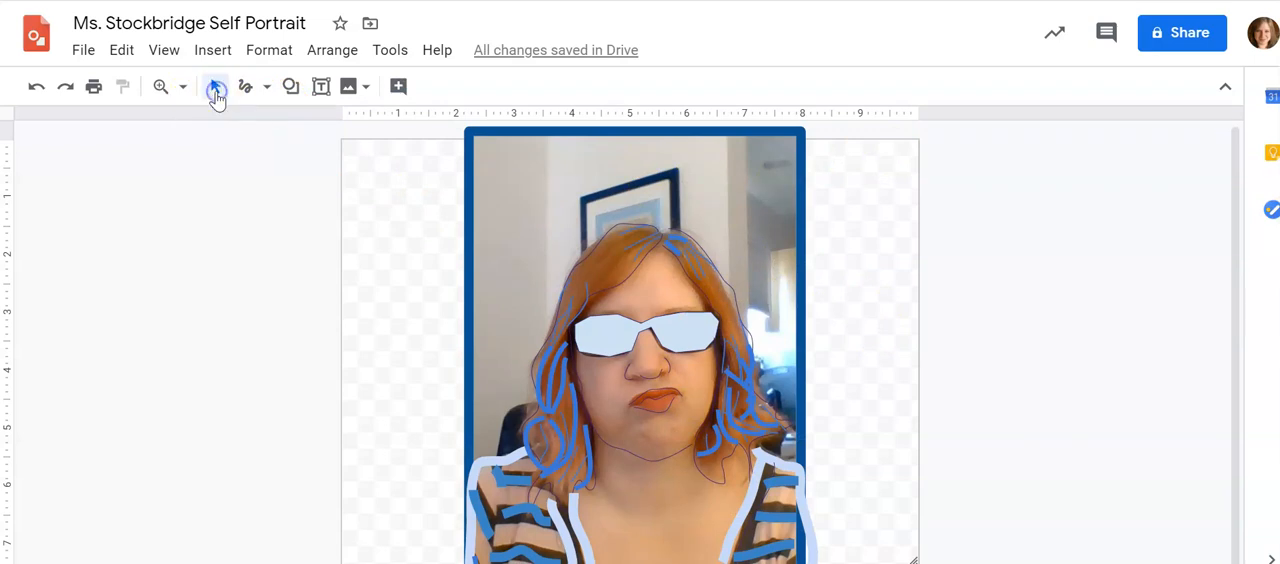
Select all traced lines without the photo, move the drawing beside the photo to view it alone, and return it over the photo
{"action": "mouse_move", "coordinate": [417, 204]}
{"action": "left_mouse_down"}
{"action": "mouse_move", "coordinate": [716, 274]}
{"action": "mouse_move", "coordinate": [865, 563]}
{"action": "left_mouse_up"}
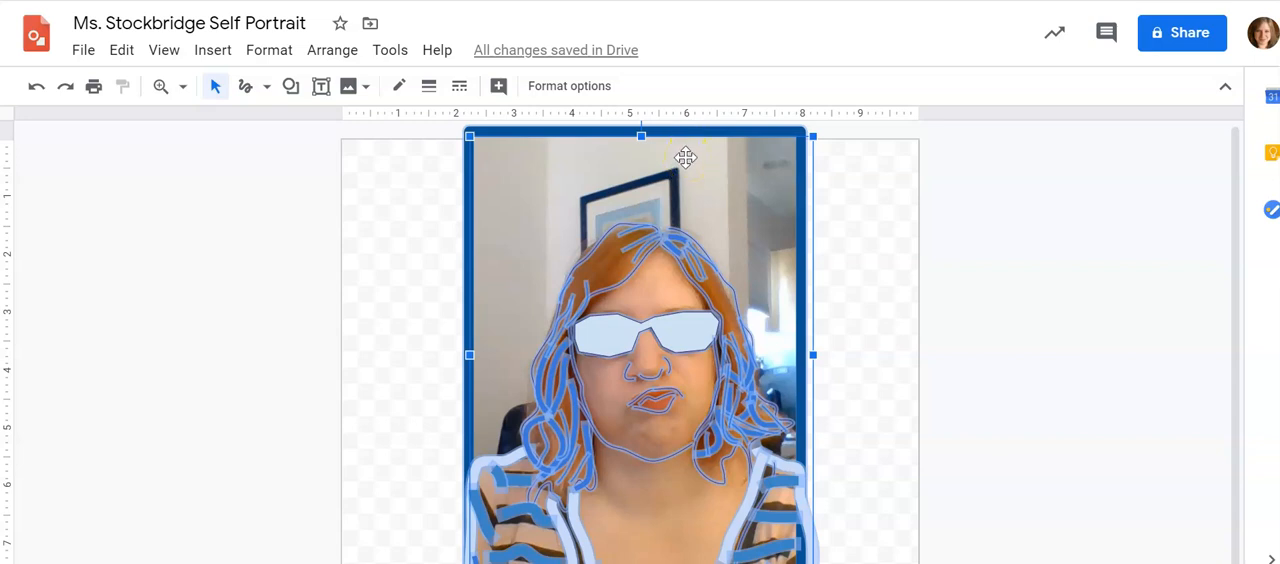
{"action": "left_click", "coordinate": [523, 178]}
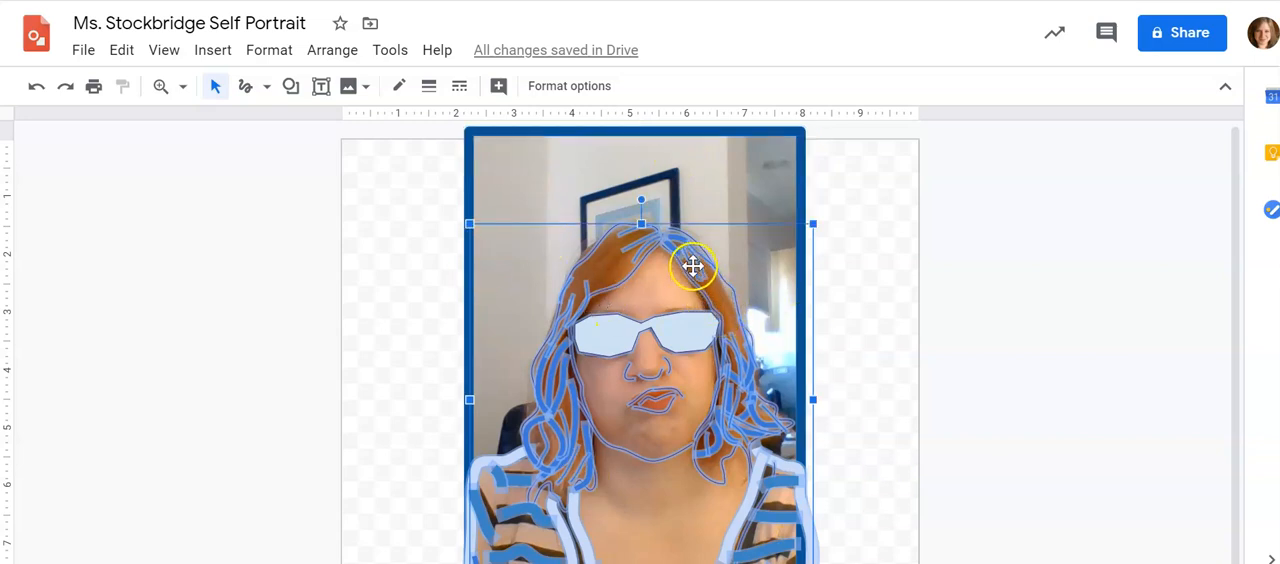
{"action": "mouse_move", "coordinate": [691, 263]}
{"action": "left_mouse_down"}
{"action": "mouse_move", "coordinate": [1137, 249]}
{"action": "mouse_move", "coordinate": [1106, 249]}
{"action": "left_mouse_up"}
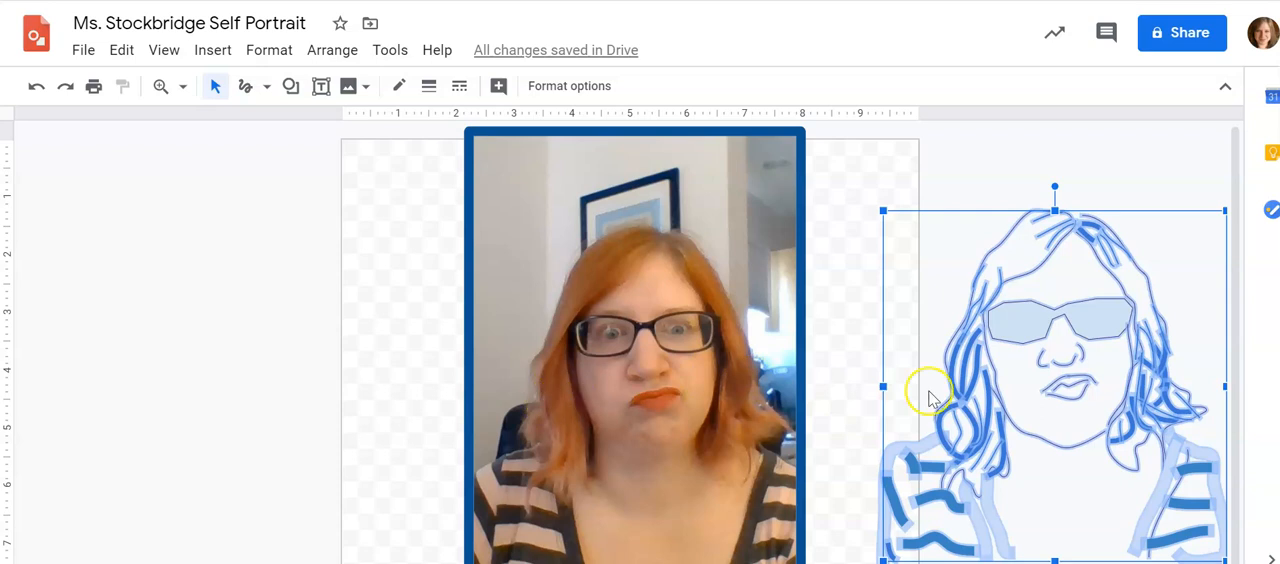
{"action": "left_click_drag", "start_coordinate": [1038, 388], "coordinate": [698, 357]}
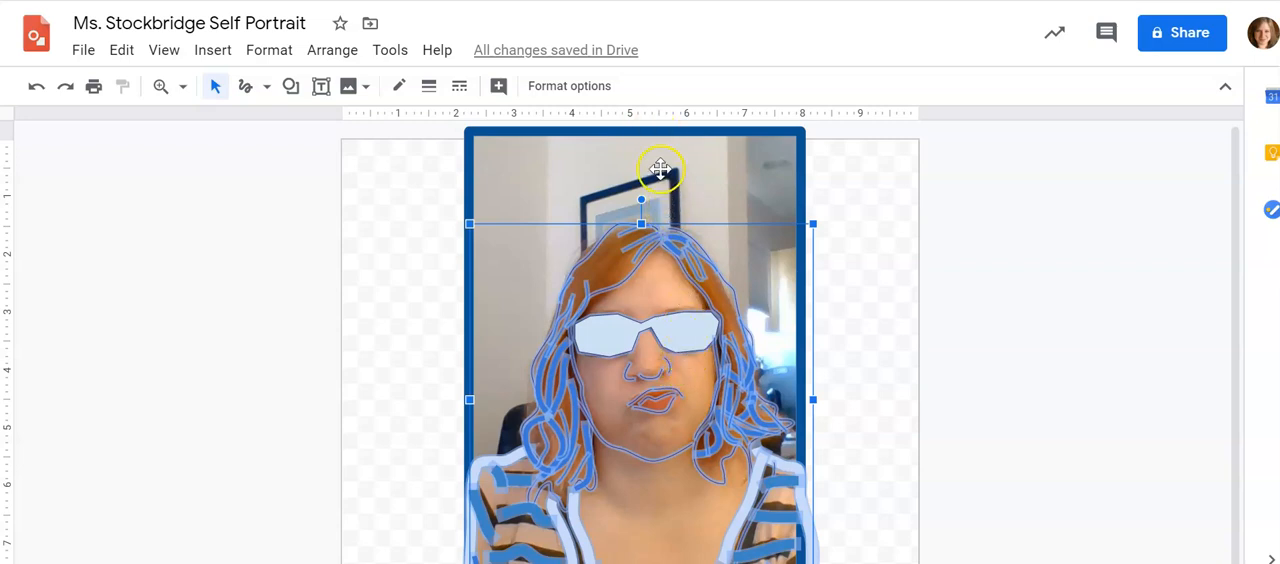
Try the Light 8 recolor preset on the background photo, followed by Light 7
{"action": "left_click", "coordinate": [587, 166]}
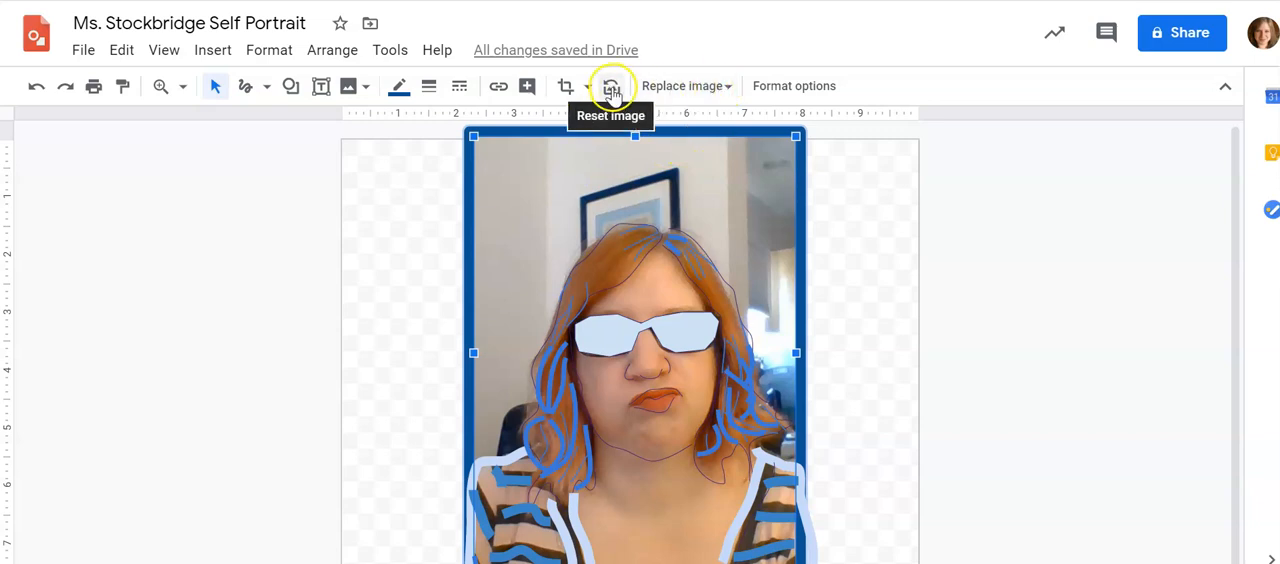
{"action": "left_click", "coordinate": [770, 86]}
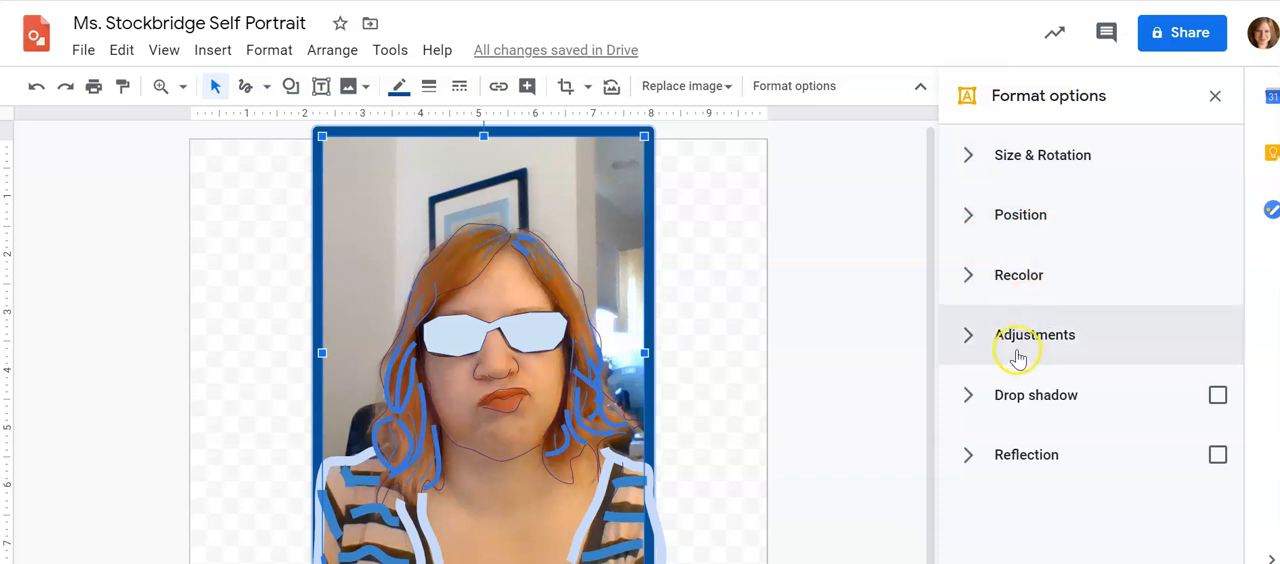
{"action": "left_click", "coordinate": [964, 283]}
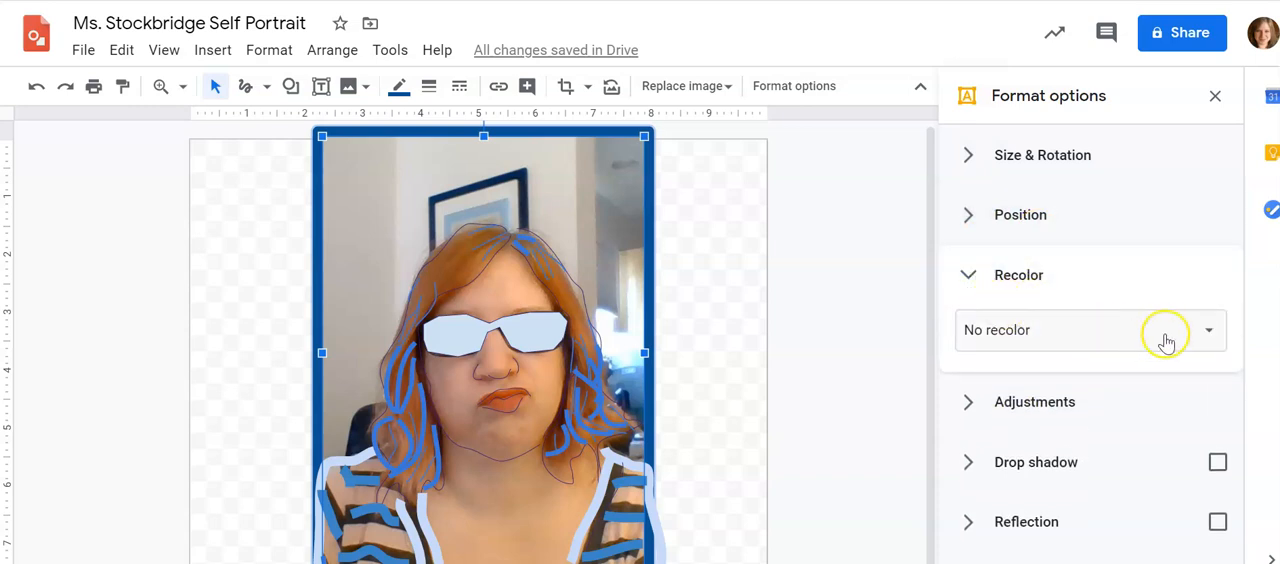
{"action": "left_click", "coordinate": [1211, 330]}
{"action": "scroll", "coordinate": [1177, 381], "scroll_direction": "down", "scroll_amount": 5}
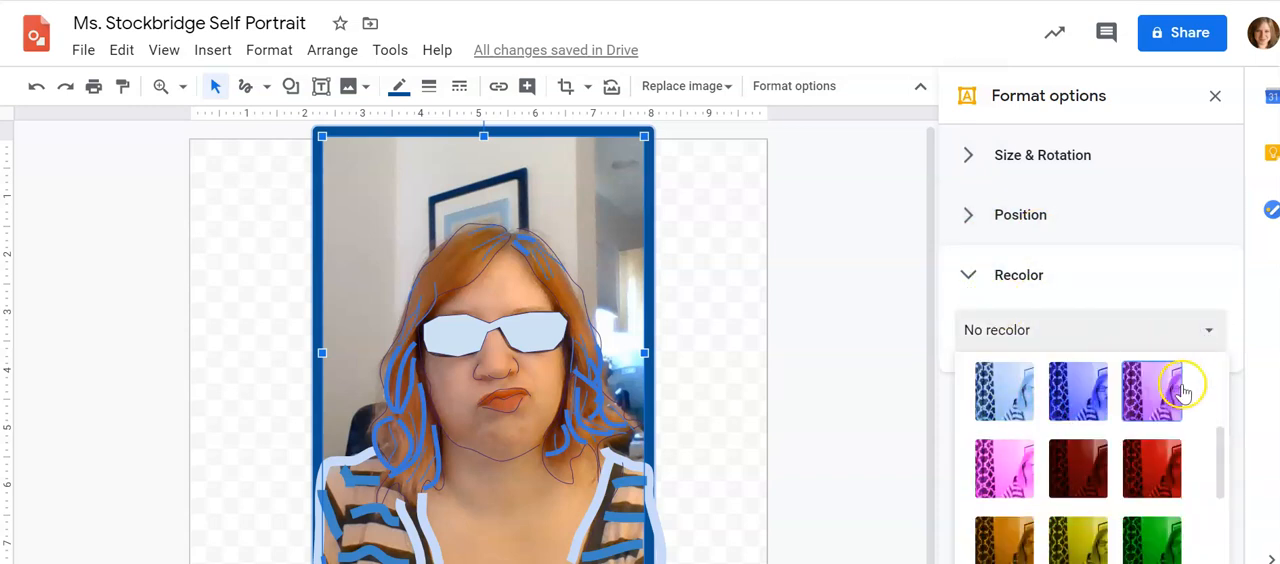
{"action": "left_click", "coordinate": [1070, 394]}
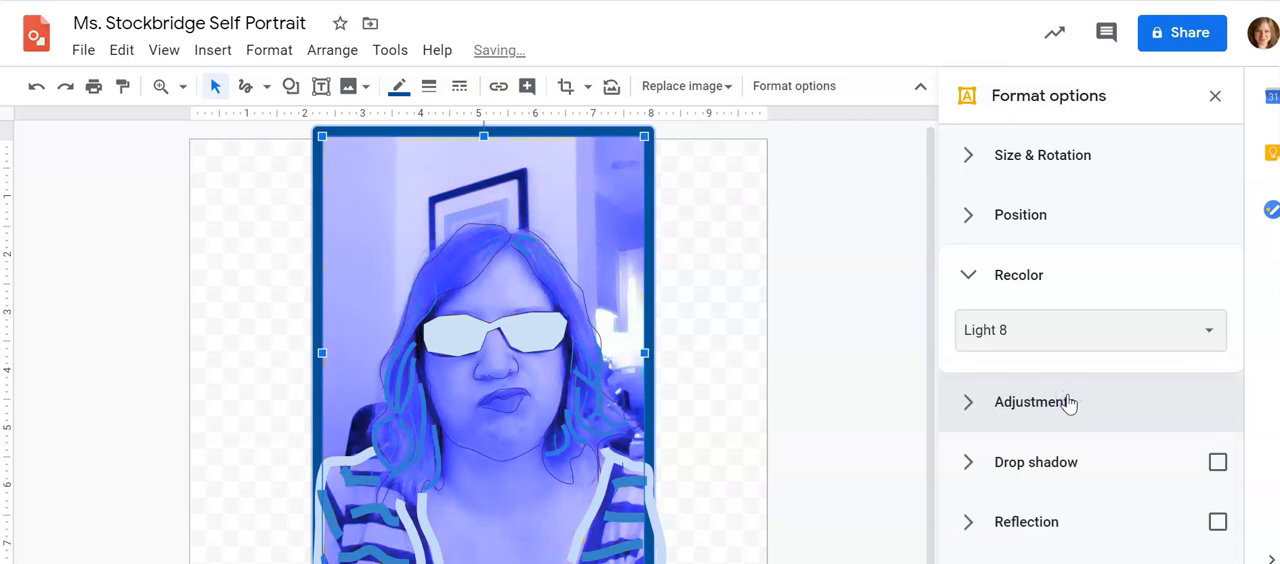
{"action": "left_click", "coordinate": [1166, 335]}
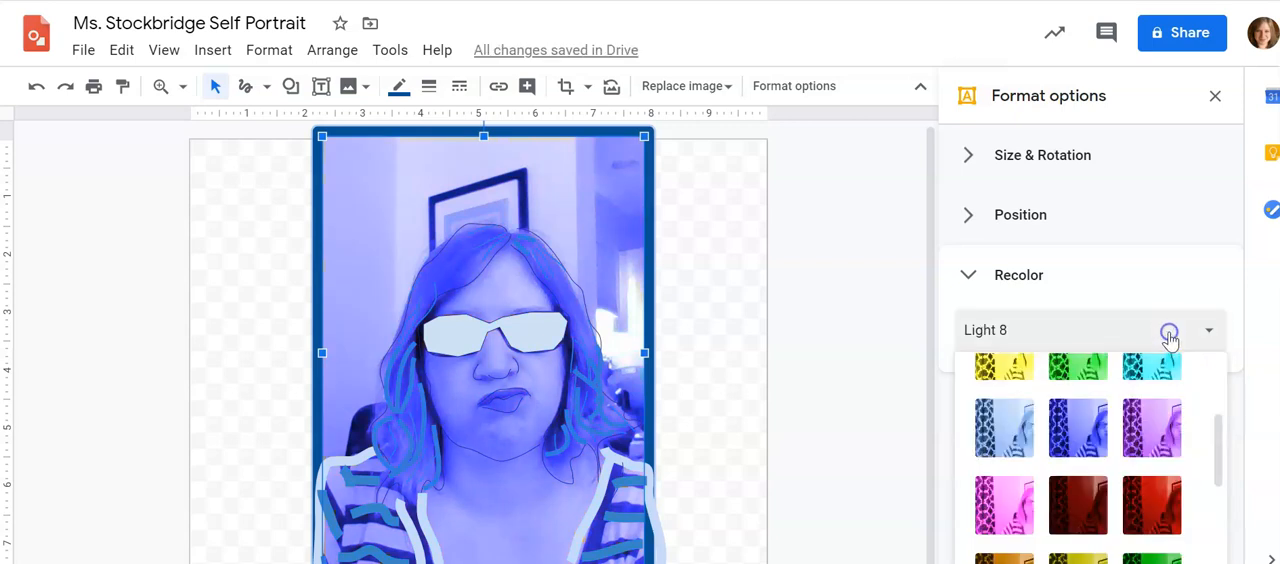
{"action": "left_click", "coordinate": [1015, 432]}
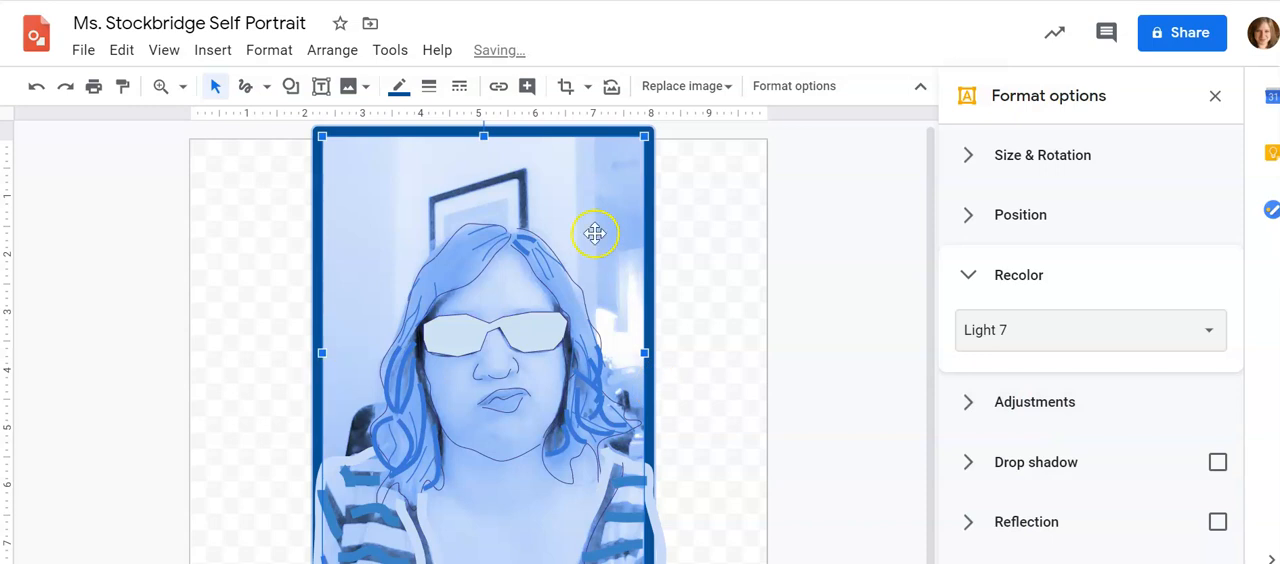
Try the darker Dark 8 recolor on the photo, followed by the yellow Light 4 preset
{"action": "left_click", "coordinate": [1206, 332]}
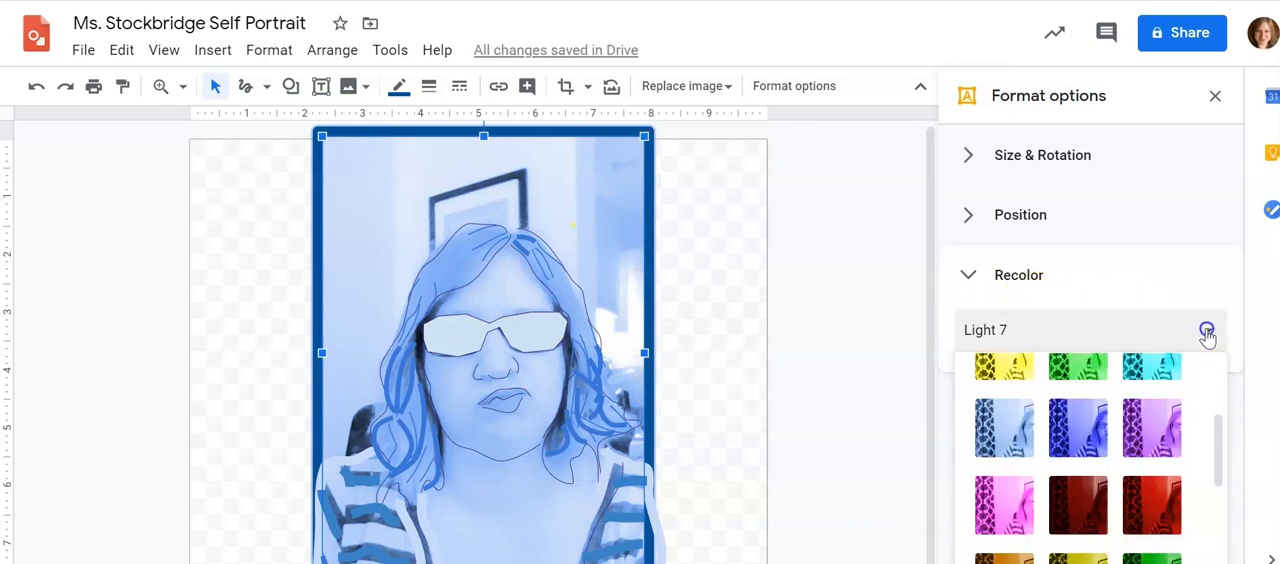
{"action": "scroll", "coordinate": [1192, 406], "scroll_direction": "down", "scroll_amount": 3}
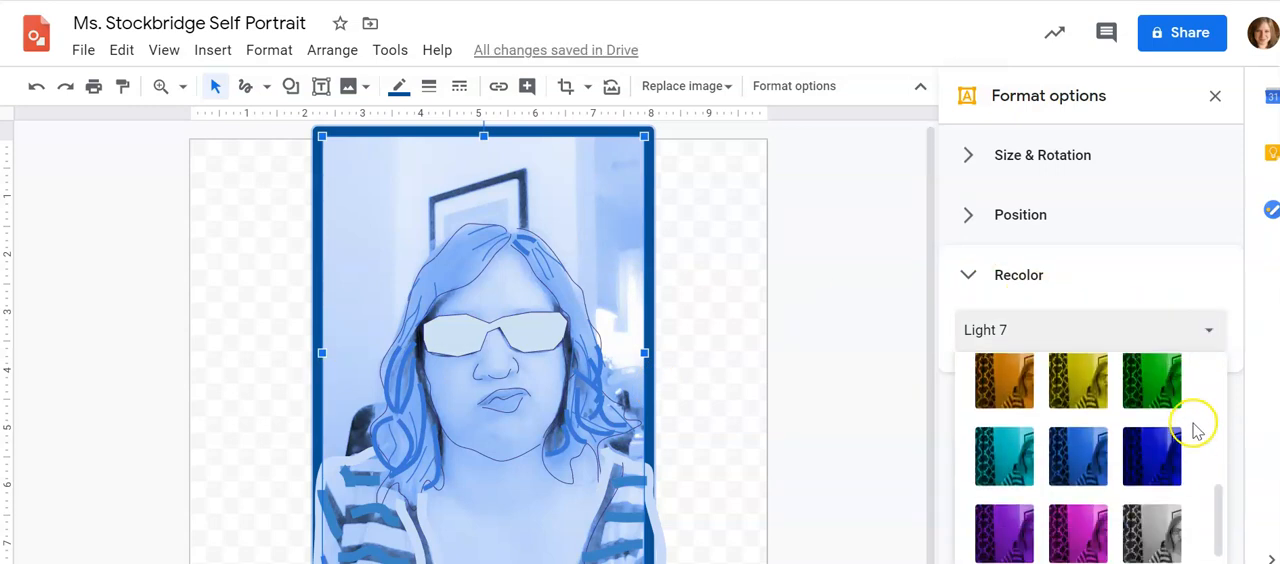
{"action": "left_click", "coordinate": [1155, 463]}
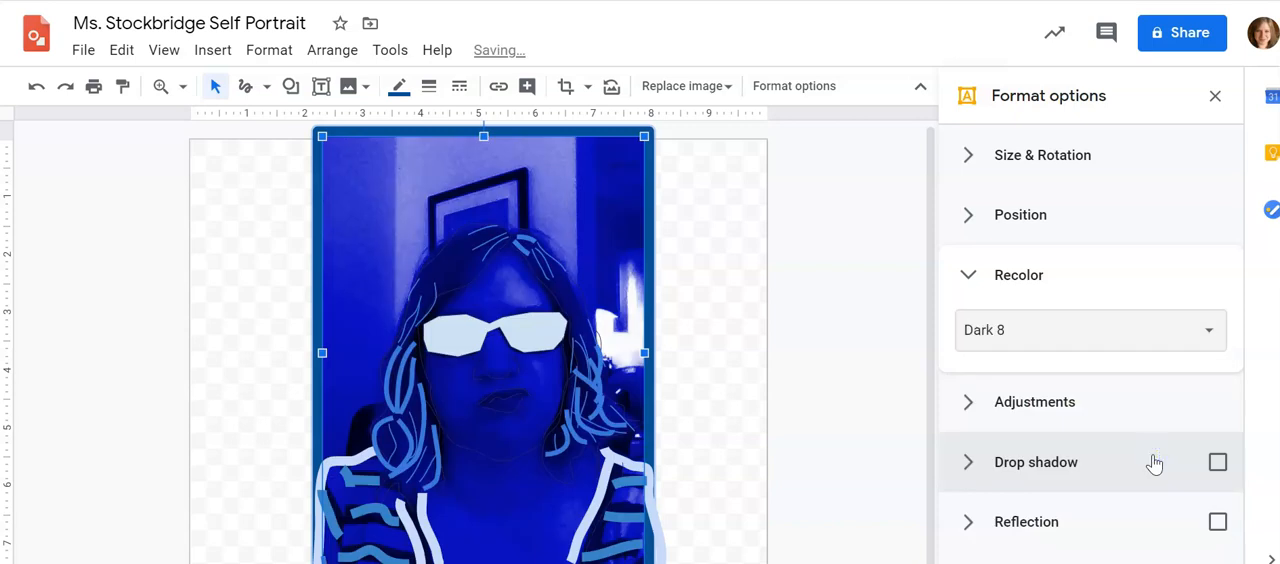
{"action": "left_click", "coordinate": [1201, 340]}
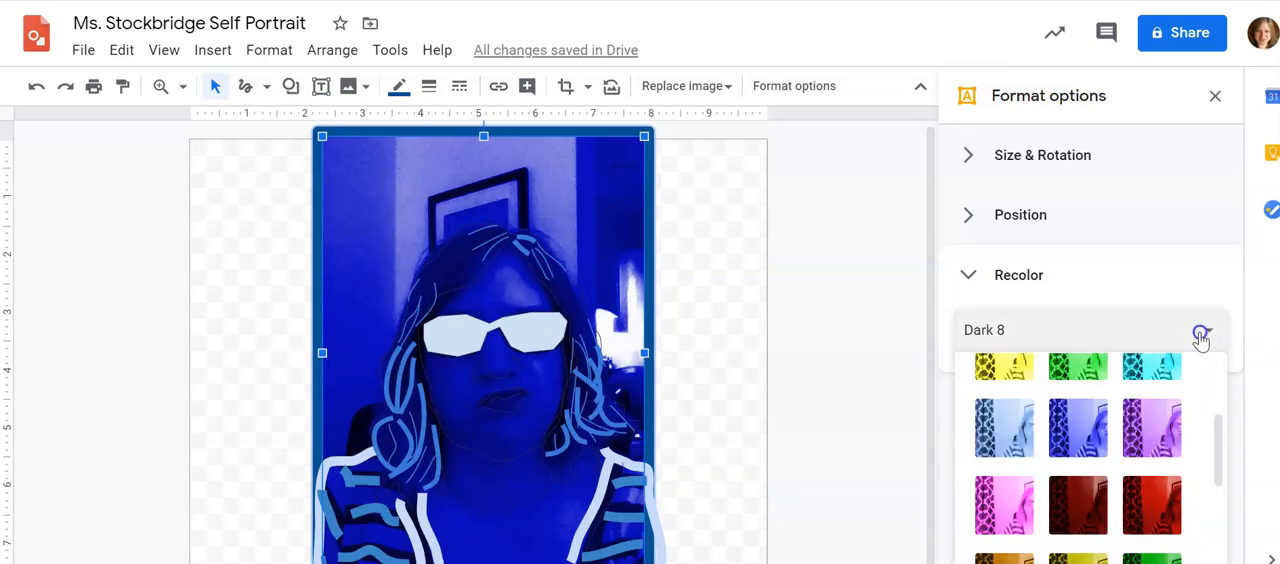
{"action": "left_click", "coordinate": [1031, 370]}
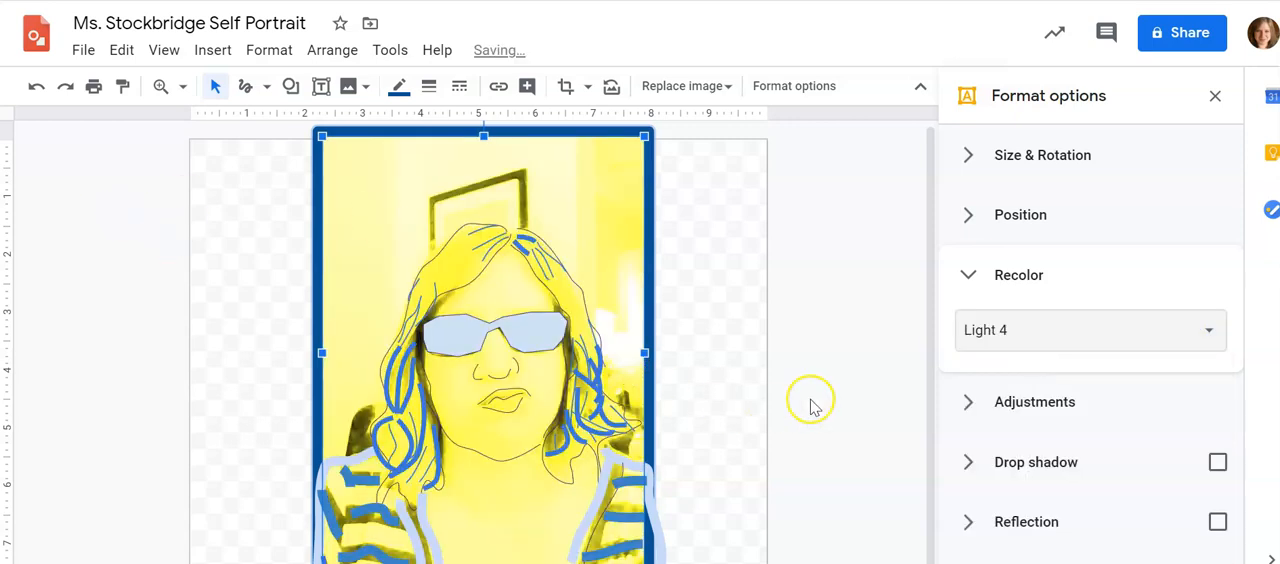
Recolor the background photo with the deep blue Dark 8 preset and deselect it
{"action": "left_click", "coordinate": [1216, 332]}
{"action": "scroll", "coordinate": [1160, 470], "scroll_direction": "down", "scroll_amount": 5}
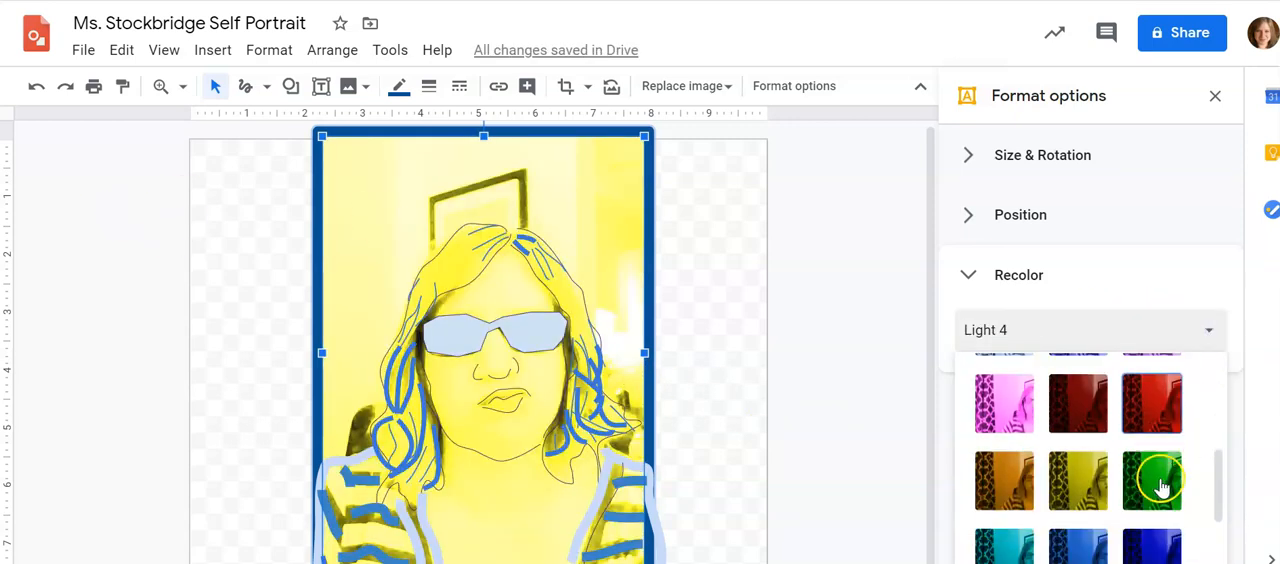
{"action": "left_click", "coordinate": [1150, 398]}
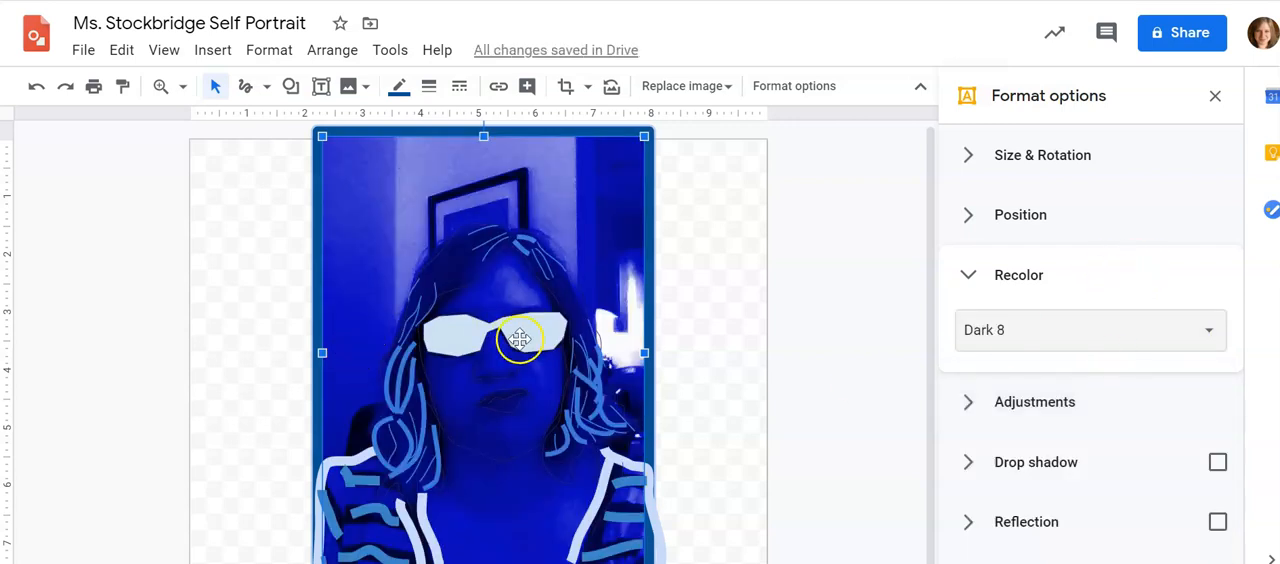
{"action": "left_click", "coordinate": [901, 302]}
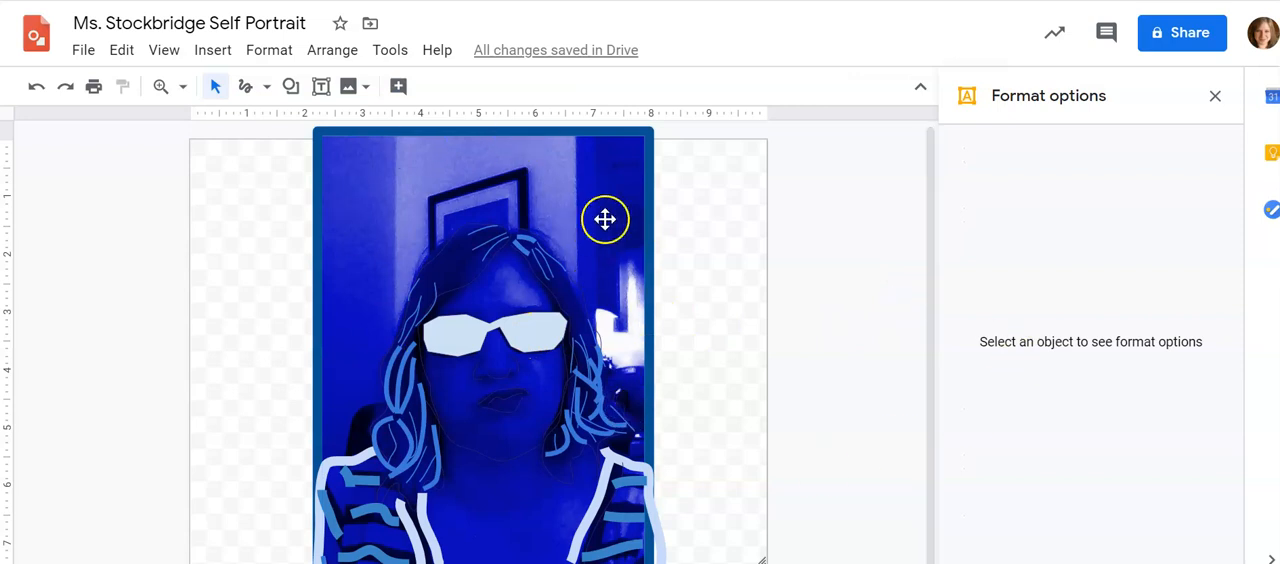
{"action": "left_click", "coordinate": [501, 170]}
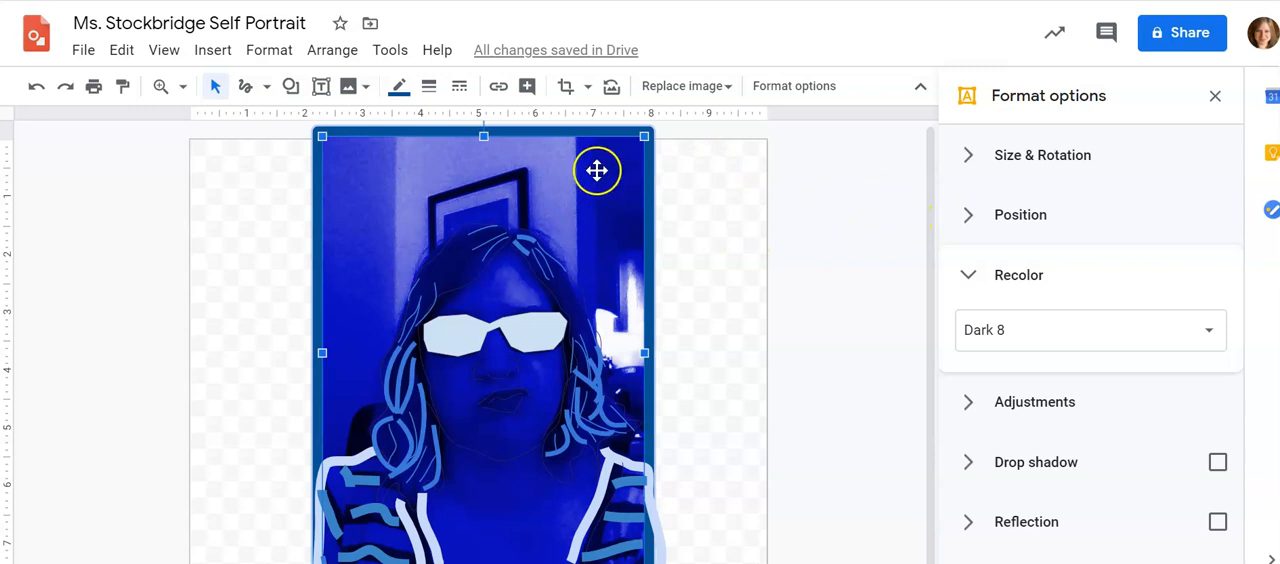
{"action": "left_click", "coordinate": [726, 87]}
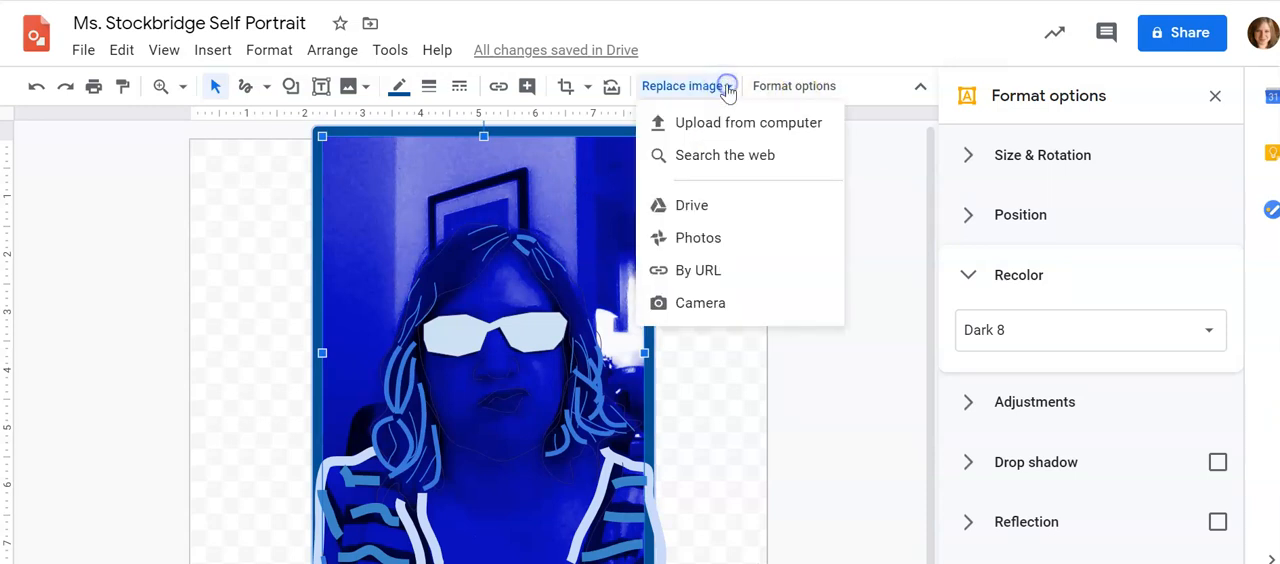
{"action": "left_click", "coordinate": [873, 190]}
Cut the background photo out of the drawing, leaving only the traced lines and shapes
{"action": "left_click", "coordinate": [579, 202]}
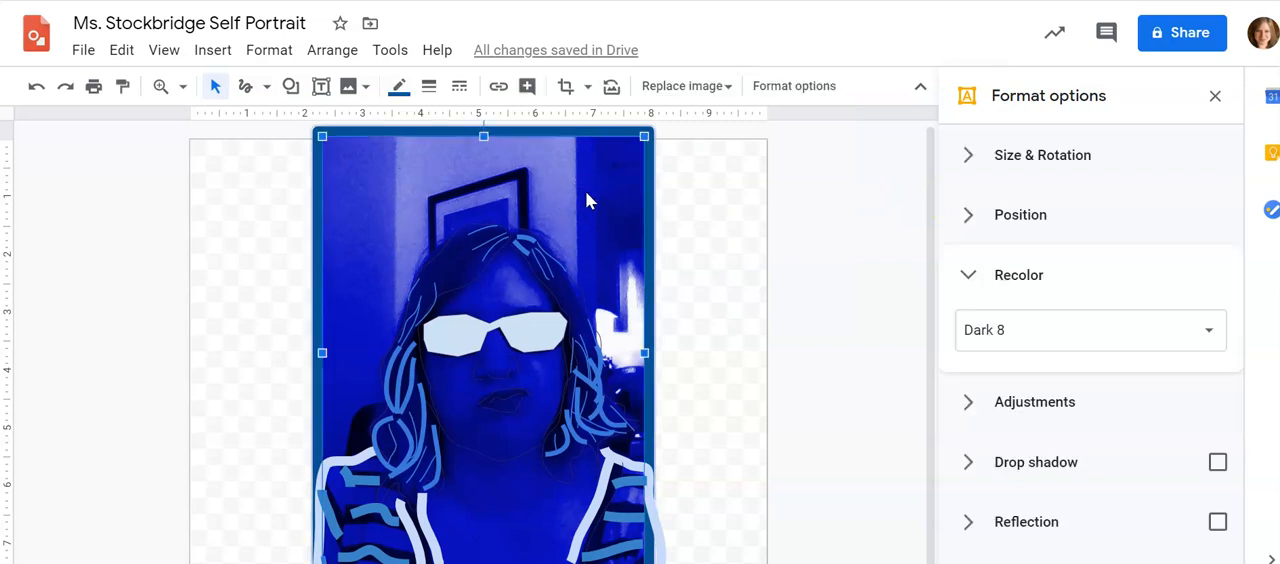
{"action": "left_click", "coordinate": [121, 50]}
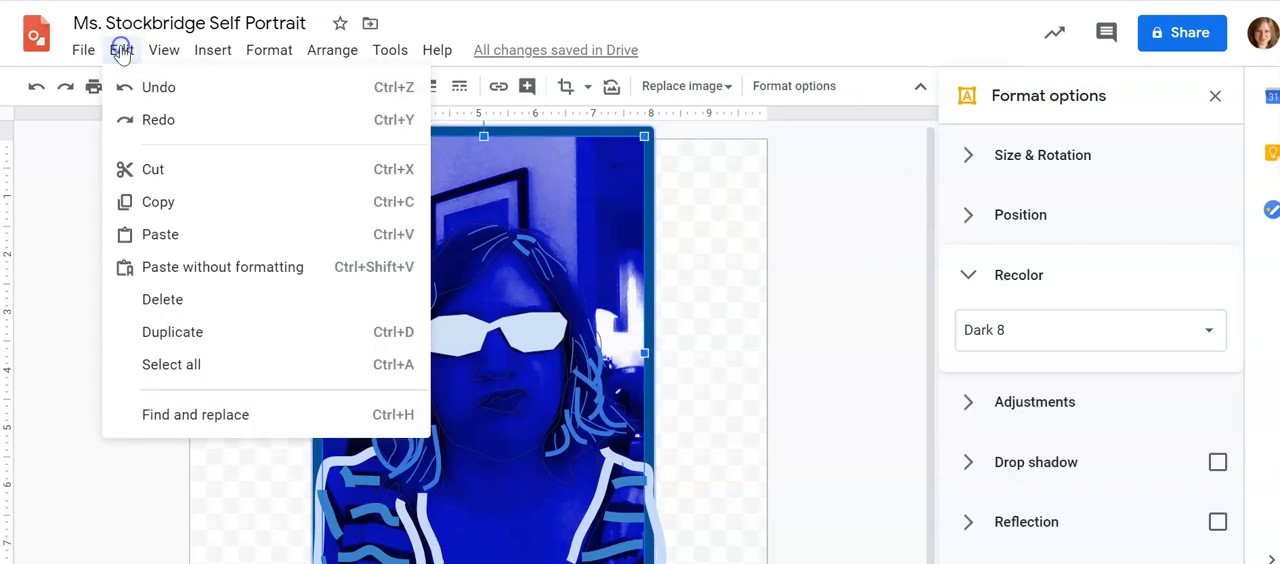
{"action": "left_click", "coordinate": [166, 167]}
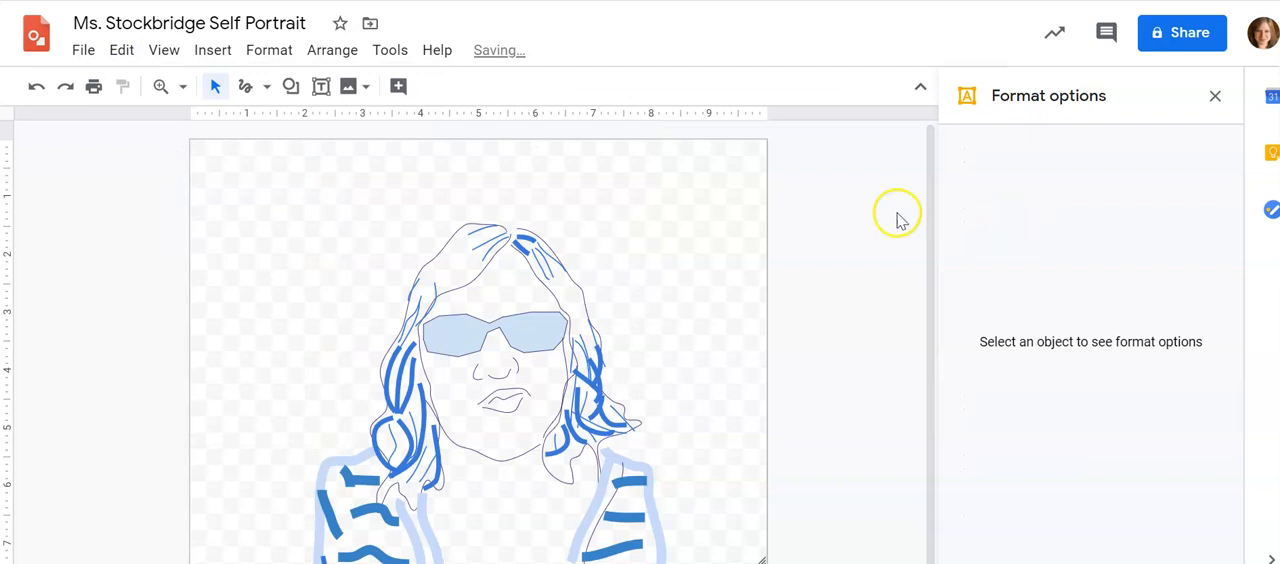
Draw a rectangle covering the full width of the canvas and fill it with the darkest purple
{"action": "left_click", "coordinate": [291, 87]}
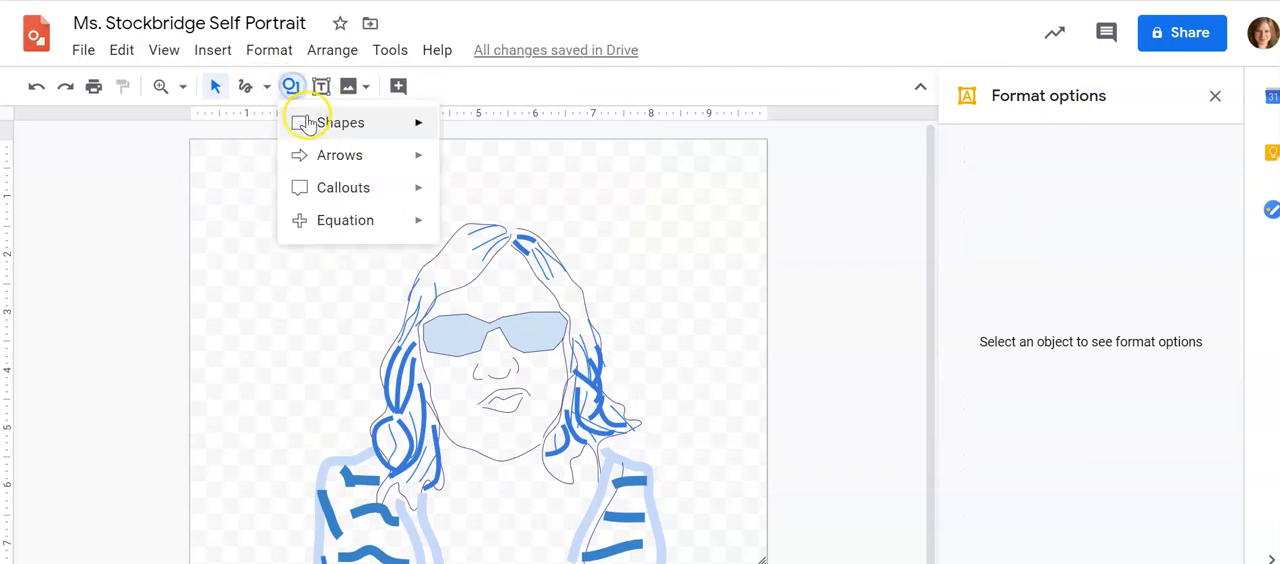
{"action": "mouse_move", "coordinate": [394, 120]}
{"action": "left_click", "coordinate": [457, 128]}
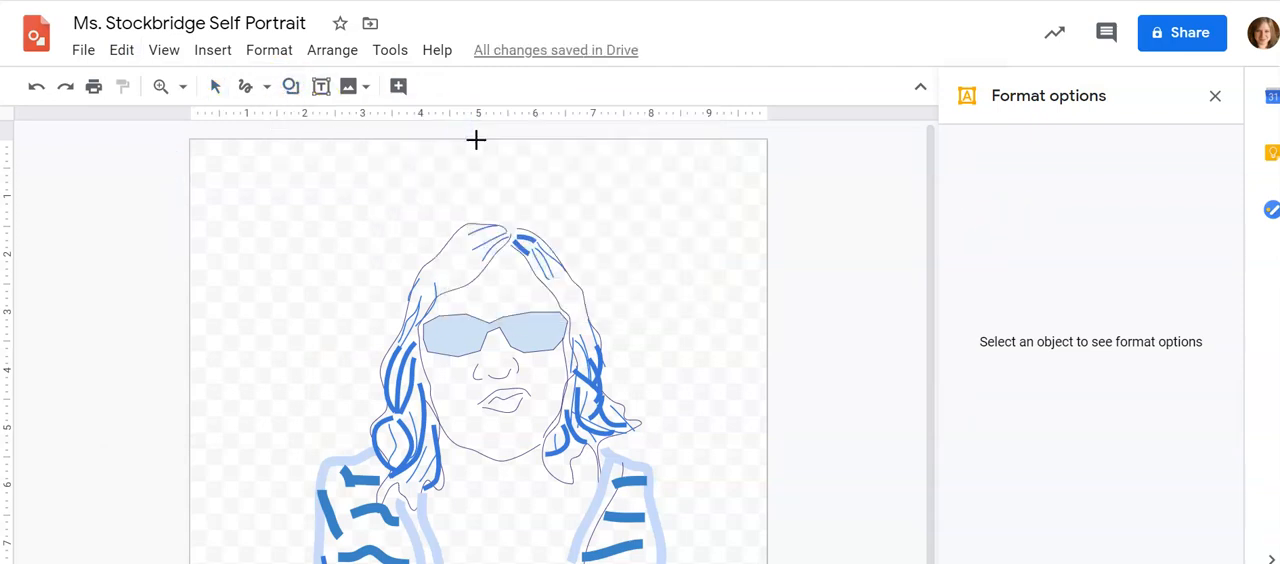
{"action": "left_click_drag", "start_coordinate": [188, 138], "coordinate": [766, 563]}
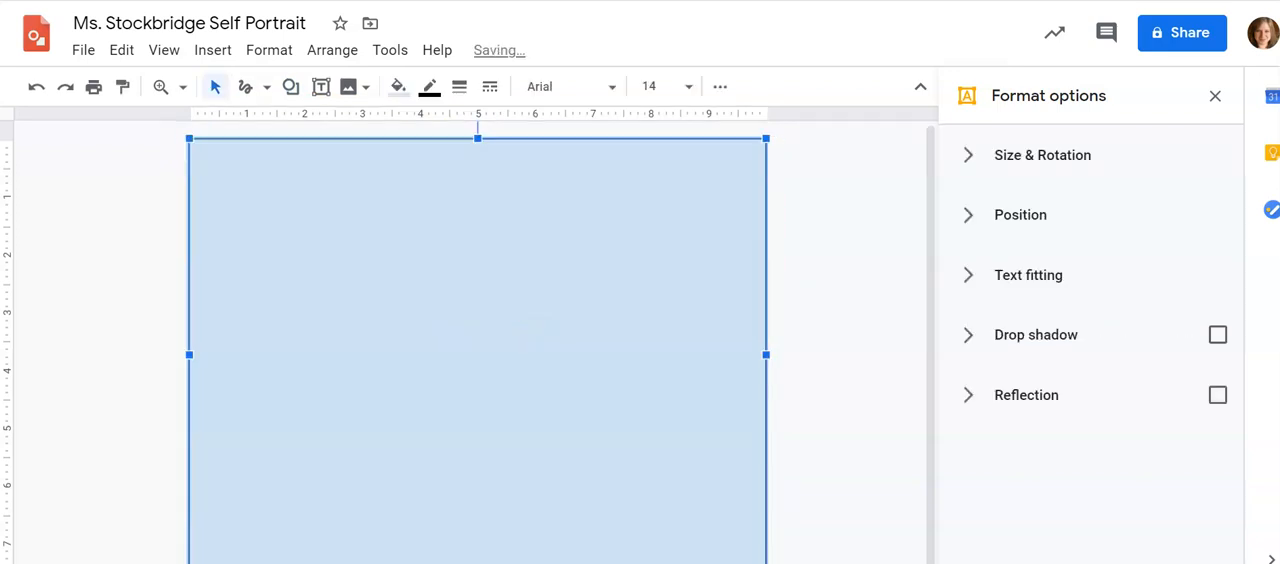
{"action": "left_click", "coordinate": [398, 88]}
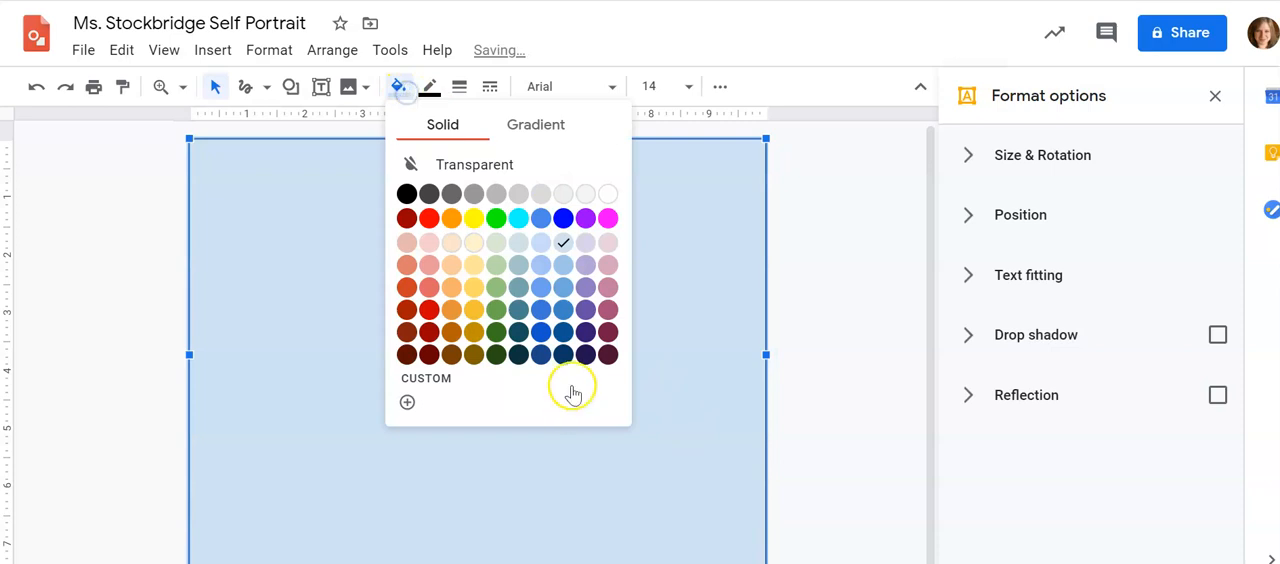
{"action": "left_click", "coordinate": [585, 355]}
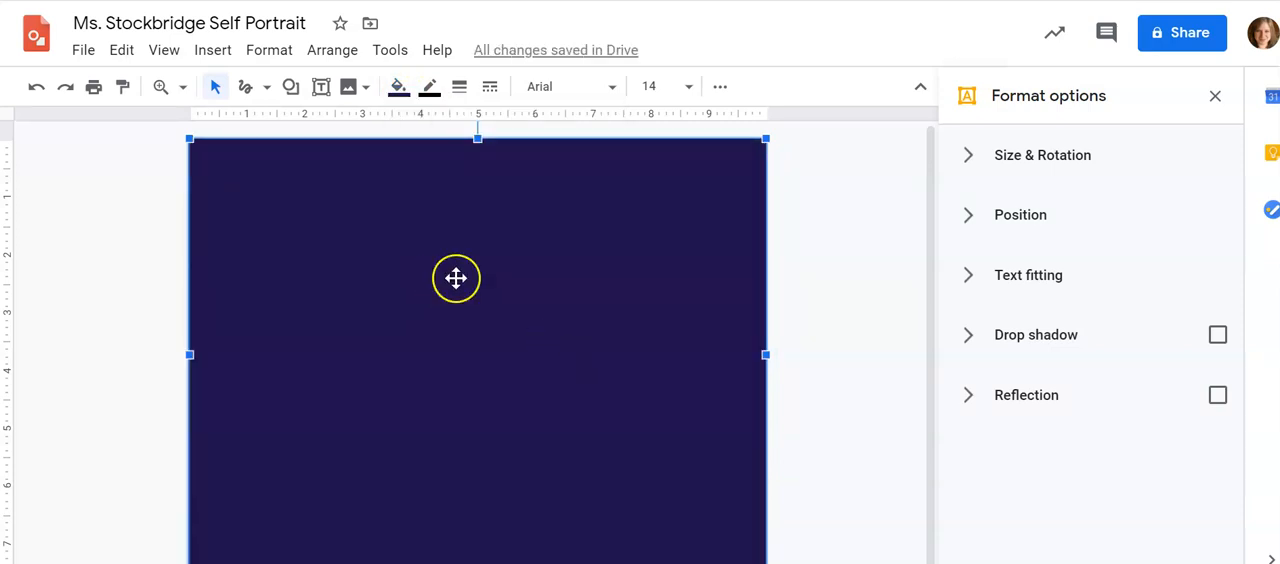
Send the dark purple rectangle to the back, behind all the traced lines
{"action": "left_click", "coordinate": [971, 221]}
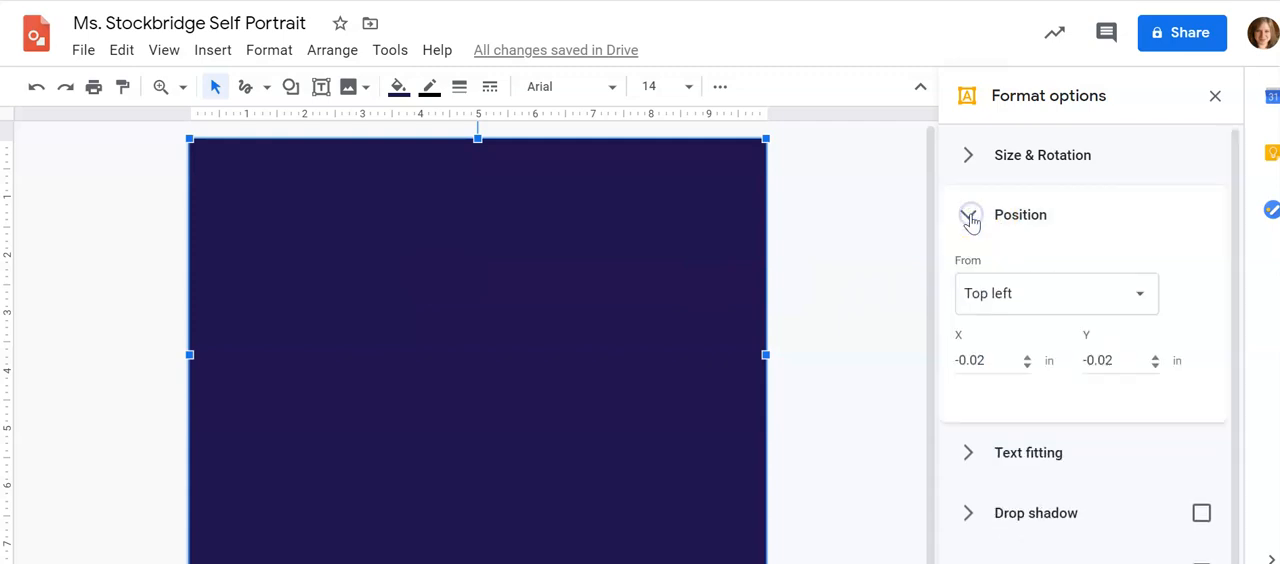
{"action": "left_click", "coordinate": [969, 218]}
{"action": "right_click", "coordinate": [587, 271]}
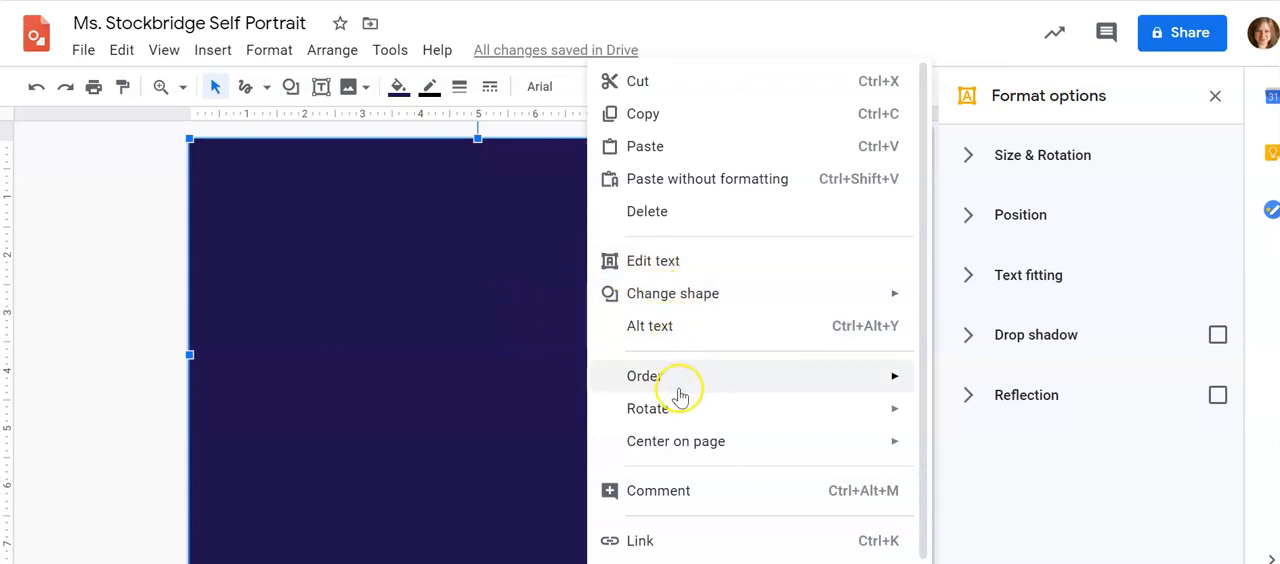
{"action": "mouse_move", "coordinate": [677, 390]}
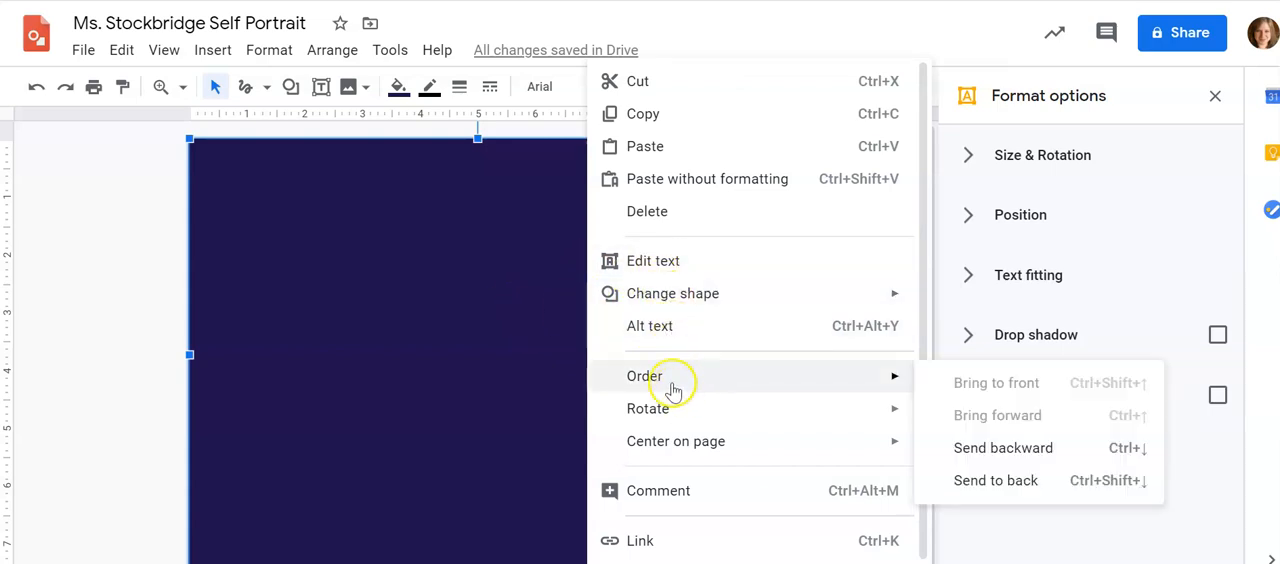
{"action": "left_click", "coordinate": [988, 483]}
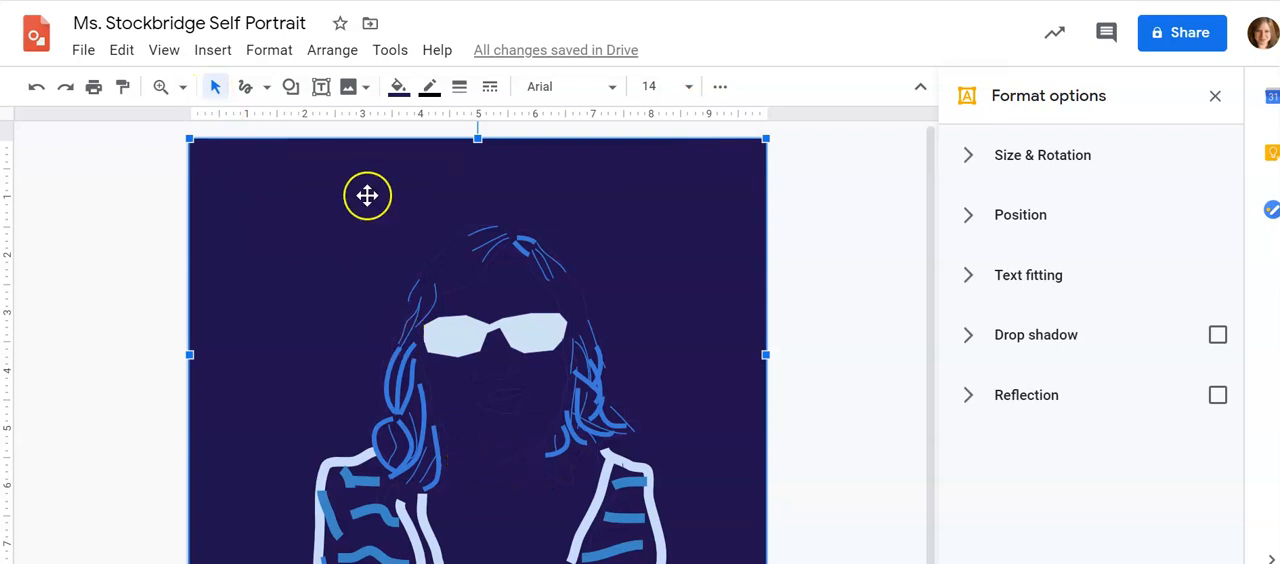
Select the jaw, nose, mouth and cheek lines together and change their line color to light blue
{"action": "left_click", "coordinate": [497, 463]}
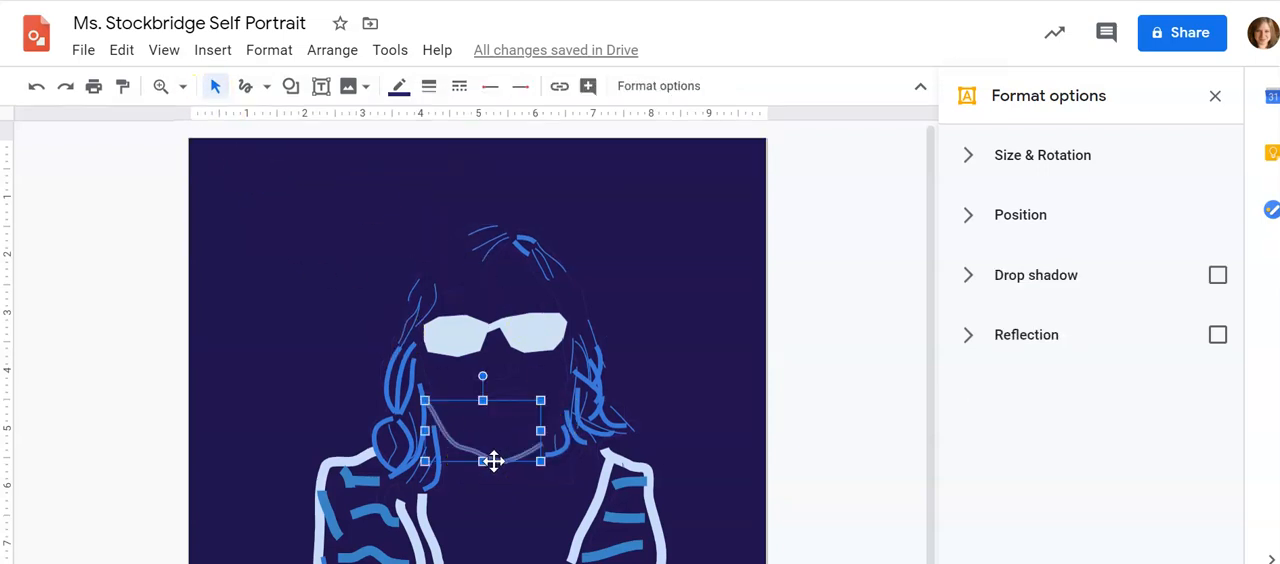
{"action": "left_click", "coordinate": [502, 378], "text": "shift"}
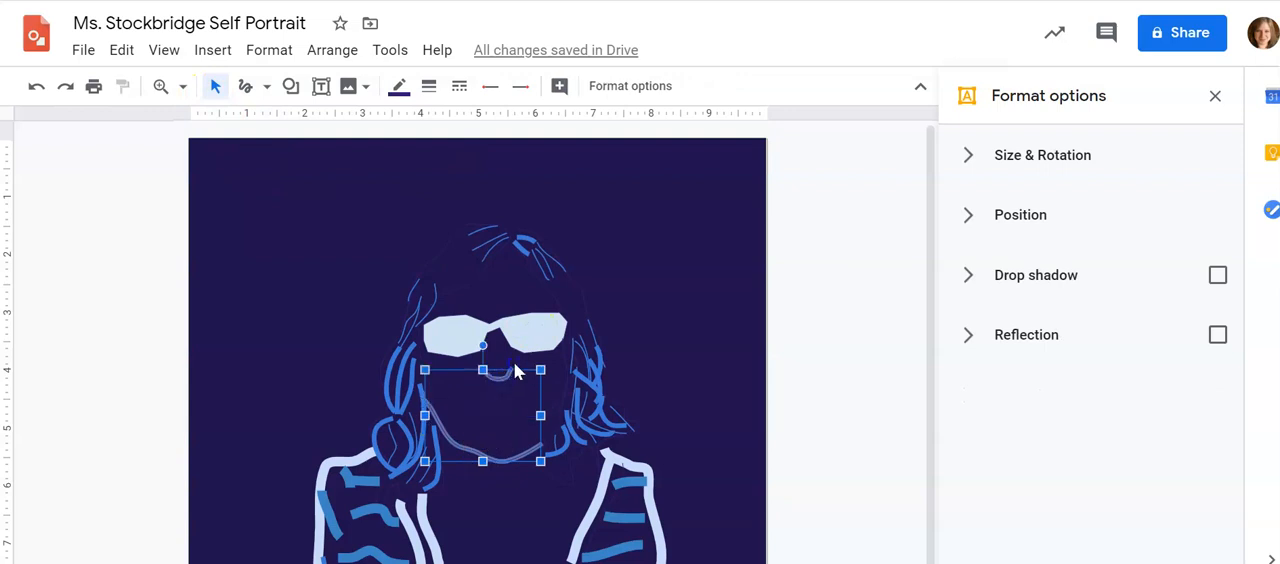
{"action": "left_click", "coordinate": [480, 378], "text": "shift"}
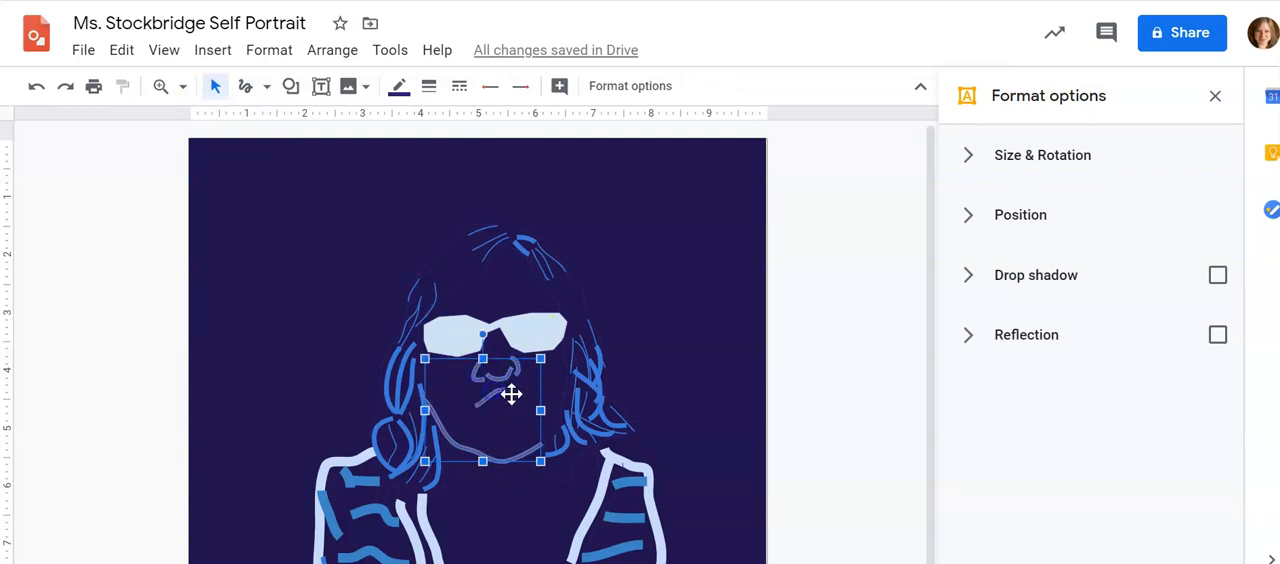
{"action": "left_click", "coordinate": [569, 403], "text": "shift"}
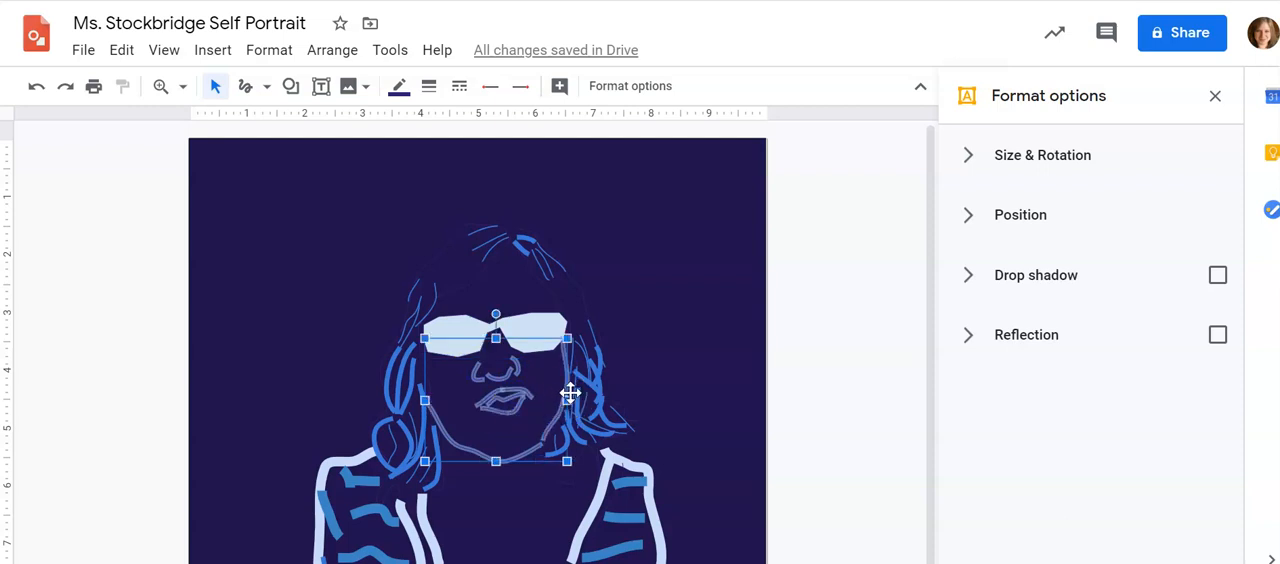
{"action": "left_click", "coordinate": [401, 88]}
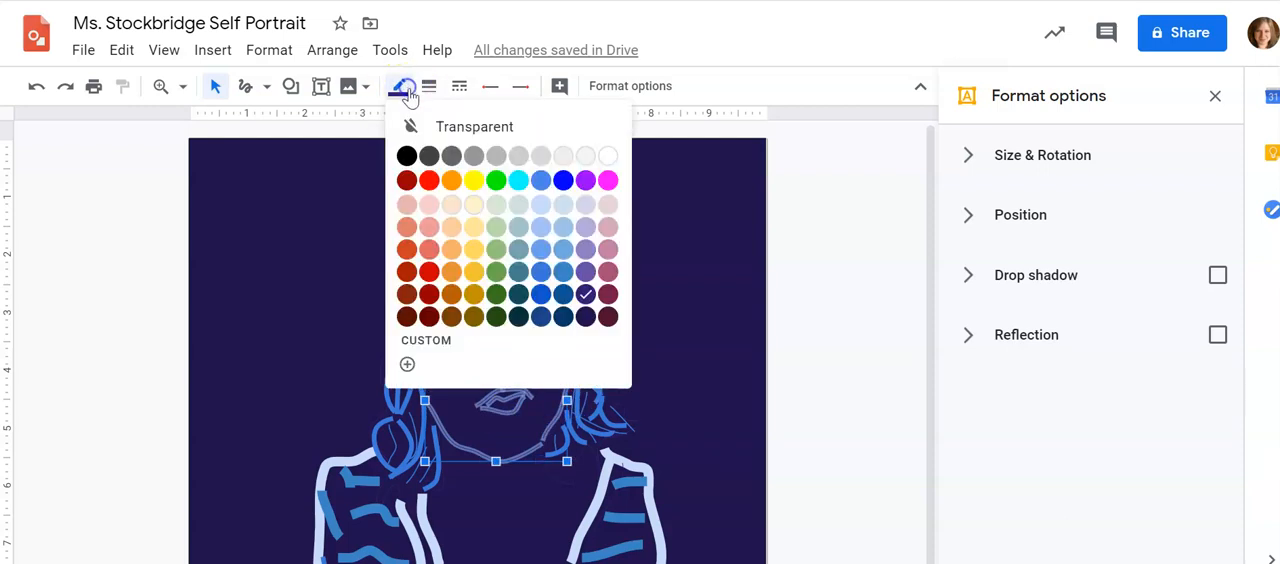
{"action": "left_click", "coordinate": [561, 216]}
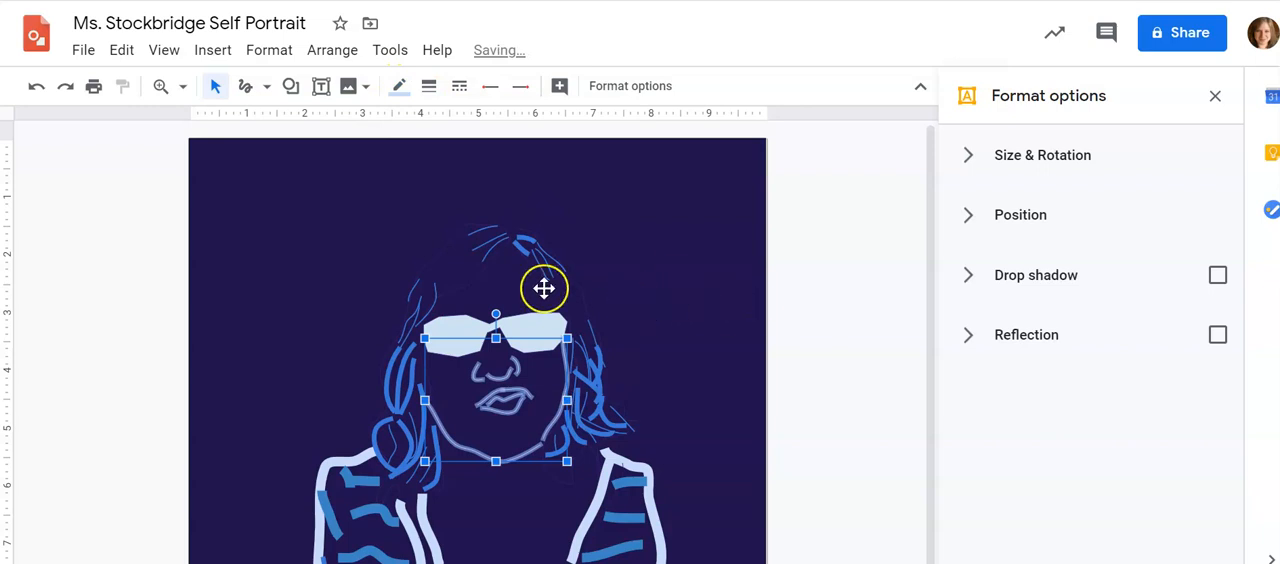
Select the hair outlines on both sides of the head and change their line color to light blue
{"action": "left_click", "coordinate": [474, 277]}
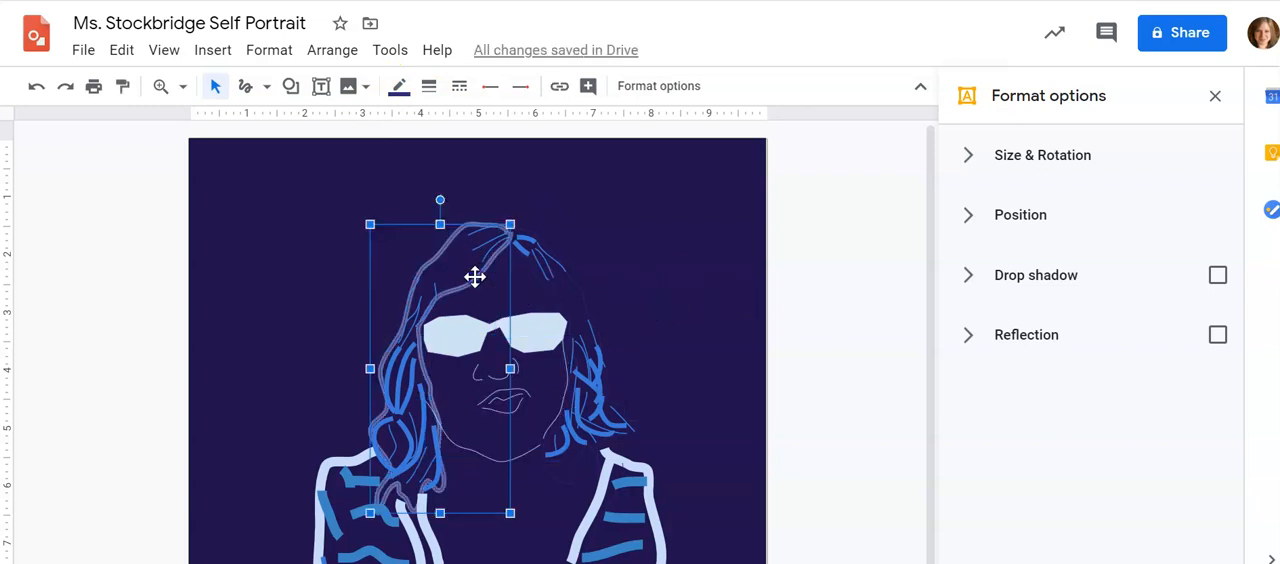
{"action": "left_click", "coordinate": [549, 287], "text": "shift"}
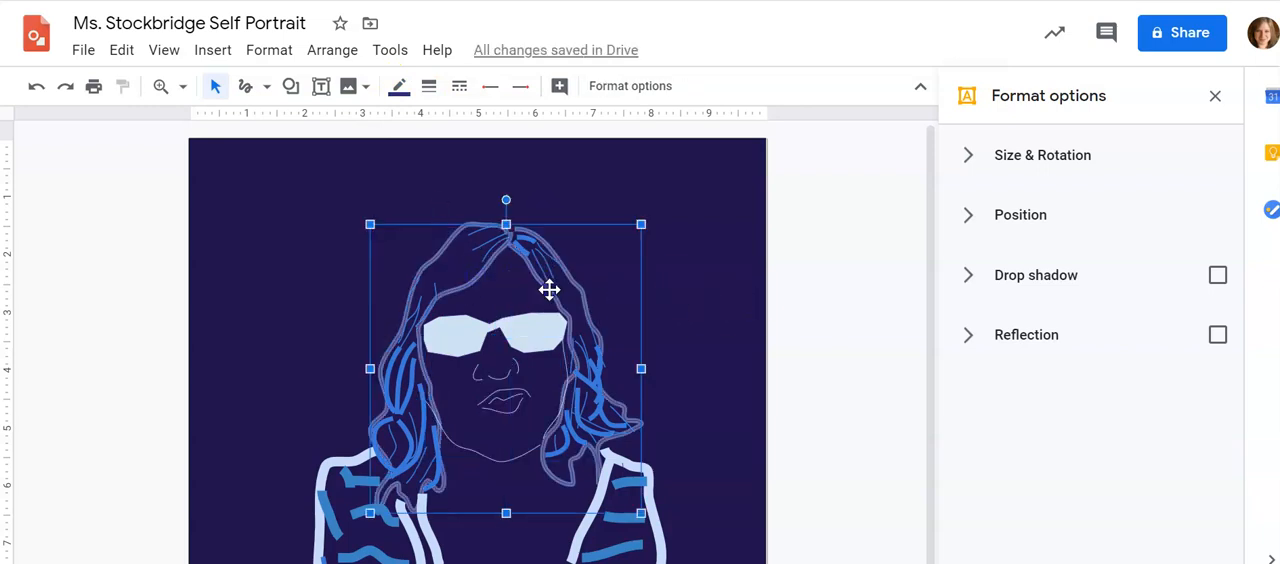
{"action": "left_click", "coordinate": [398, 86]}
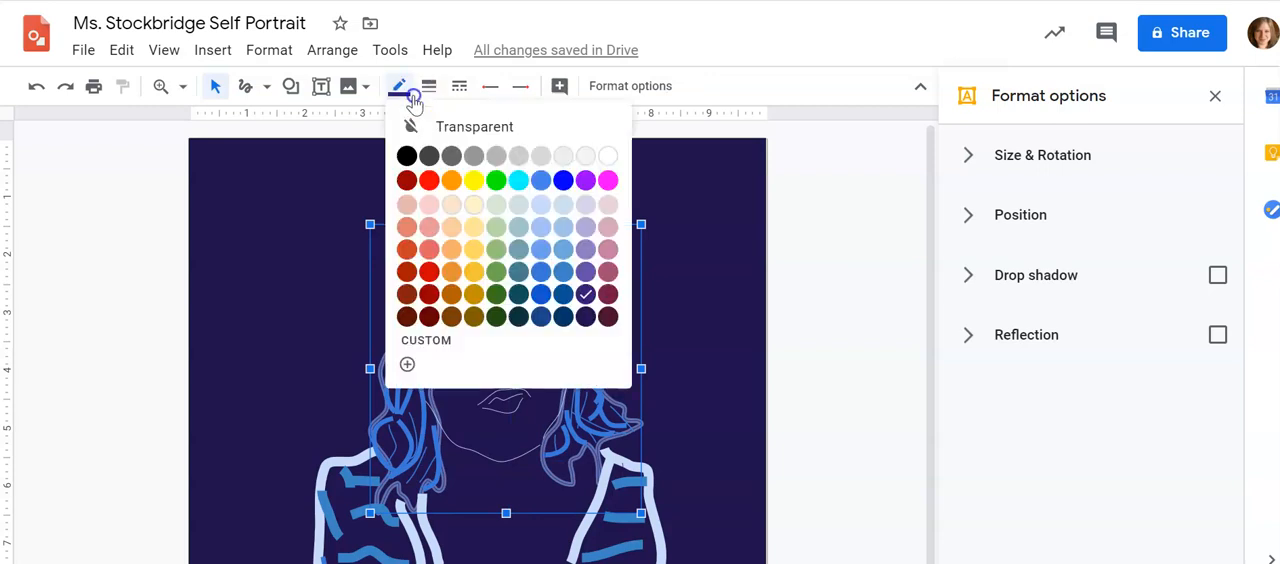
{"action": "left_click", "coordinate": [564, 231]}
{"action": "left_click", "coordinate": [752, 287]}
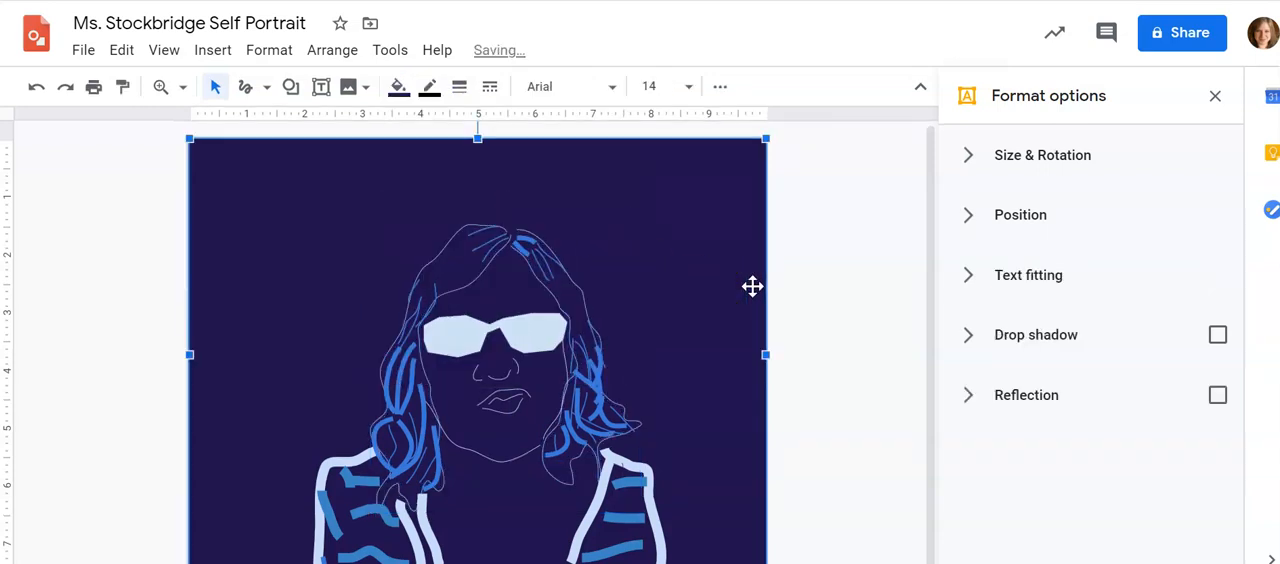